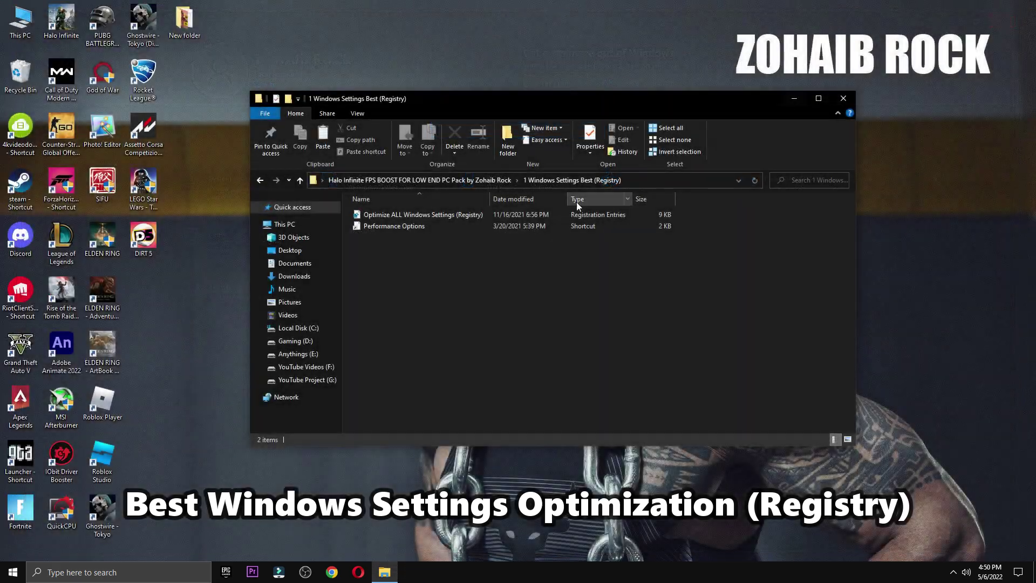
# Merge the Optimize ALL Windows Settings registry file into the registry and dismiss the completion notice.
pyautogui.click(463, 354)
pyautogui.click(599, 306)
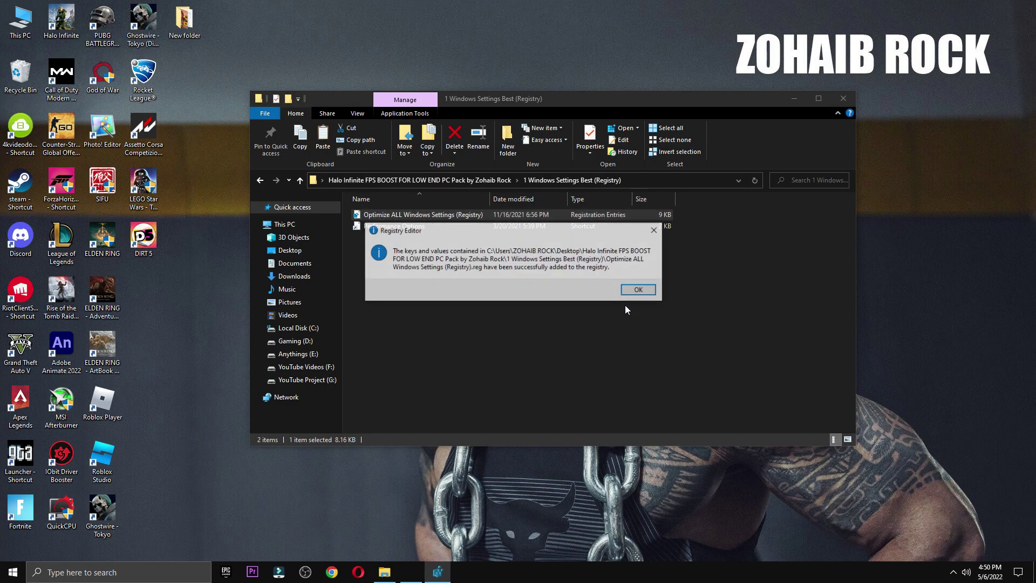
pyautogui.click(638, 287)
# Open the Performance Options shortcut and set visual effects to "Let Windows choose what's best for my computer".
pyautogui.click(408, 225)
pyautogui.doubleClick(408, 225)
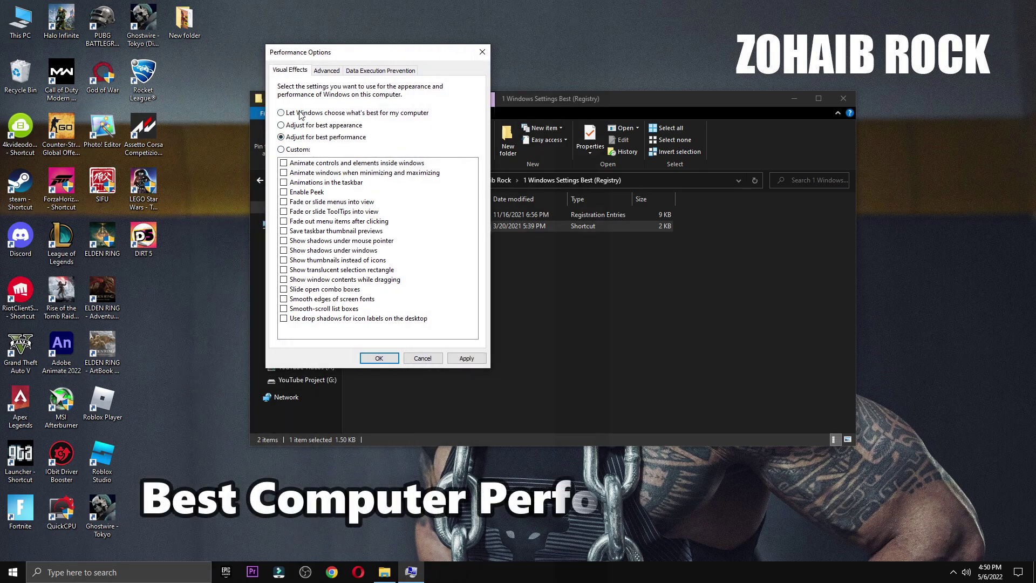
pyautogui.click(301, 113)
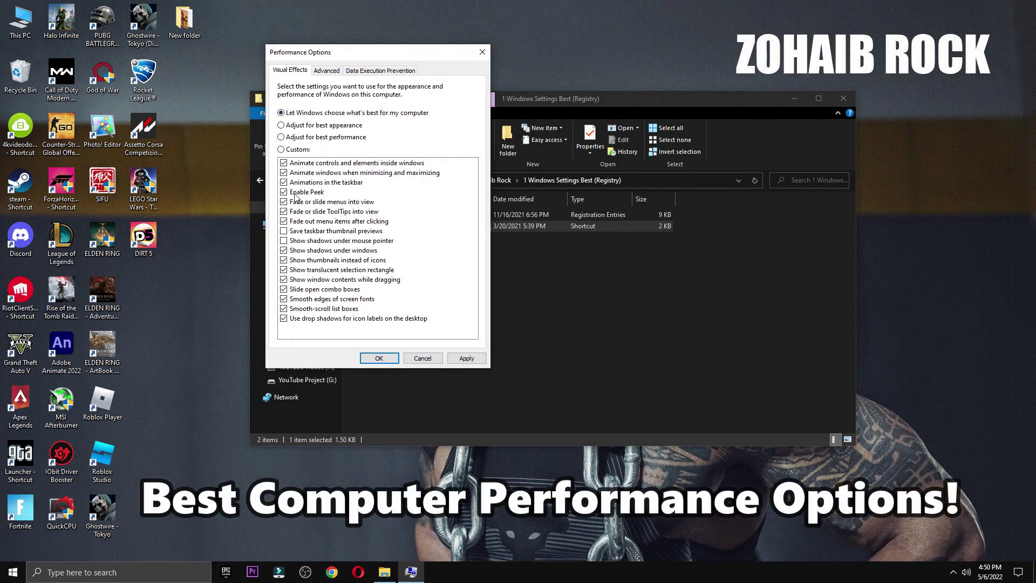
pyautogui.click(372, 359)
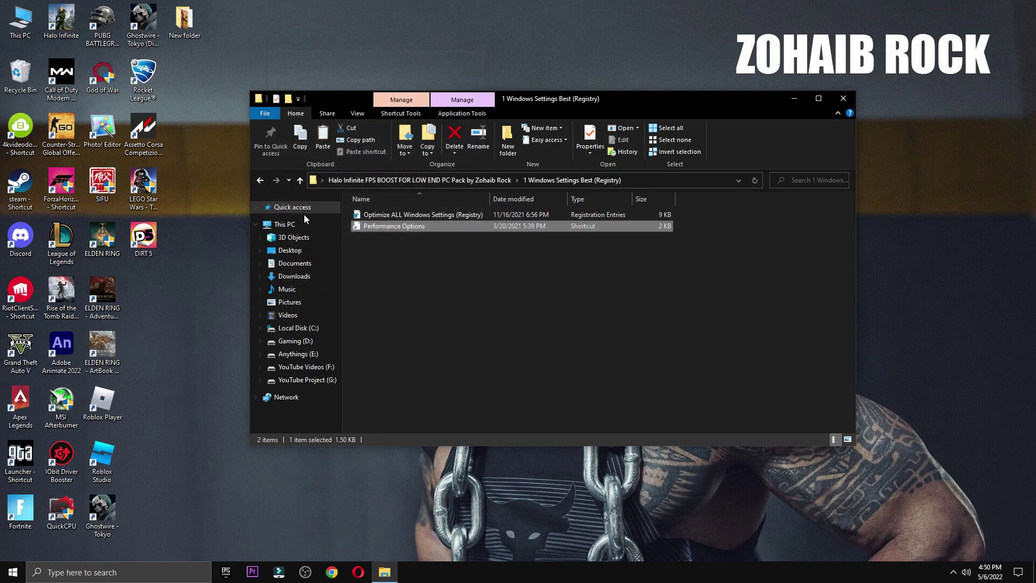
# Run the scripts in the 2 Cleanup folder to delete prefetch files, temporary files and the Windows Update cache.
pyautogui.click(262, 183)
pyautogui.doubleClick(373, 225)
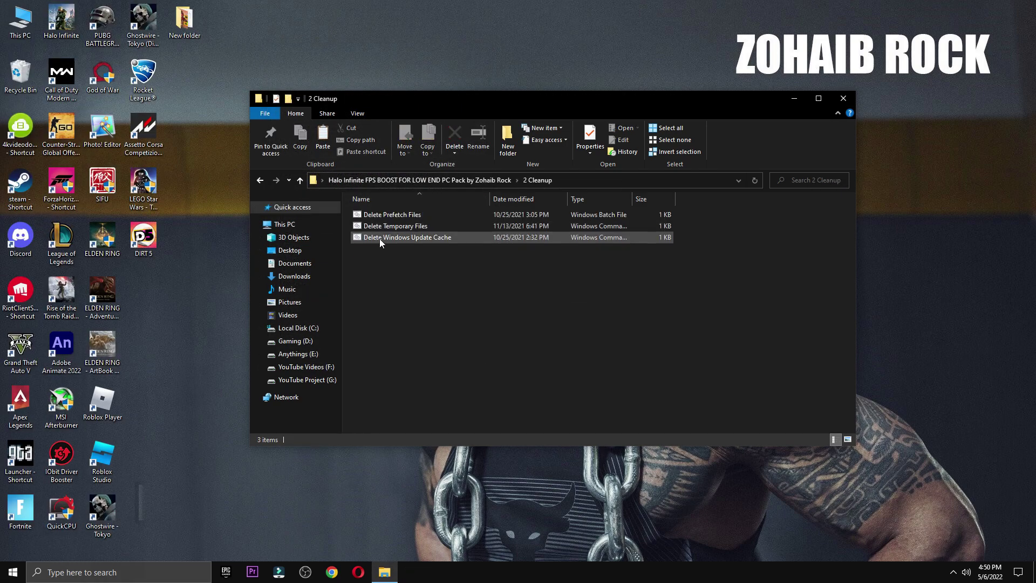
pyautogui.click(381, 224)
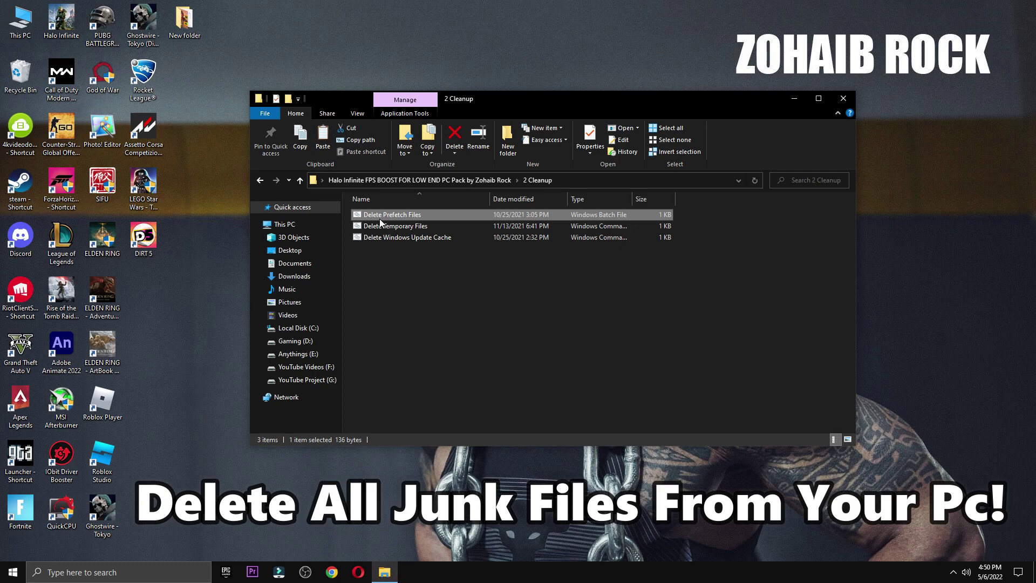
pyautogui.doubleClick(381, 226)
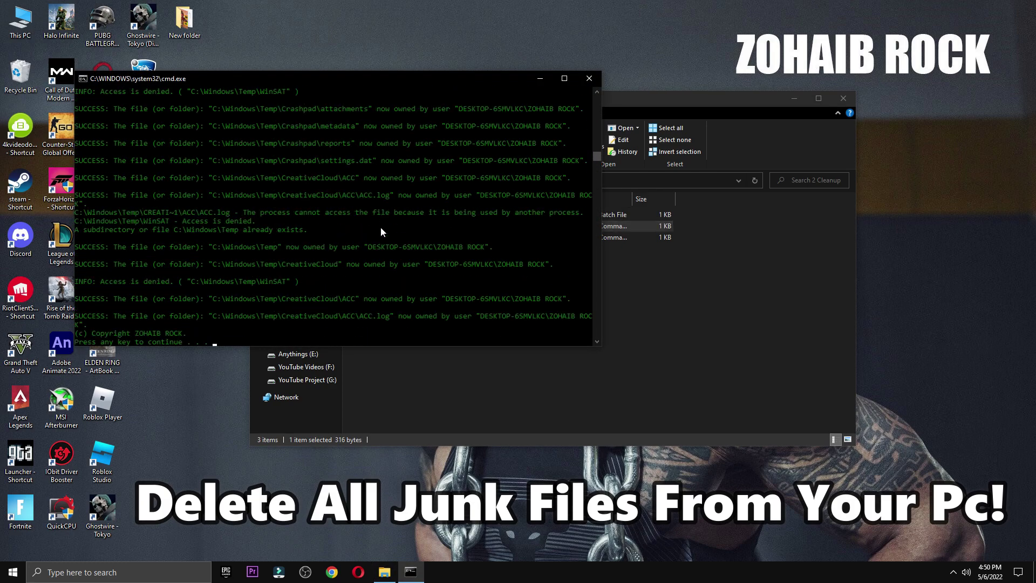
pyautogui.press('Return')
pyautogui.doubleClick(387, 238)
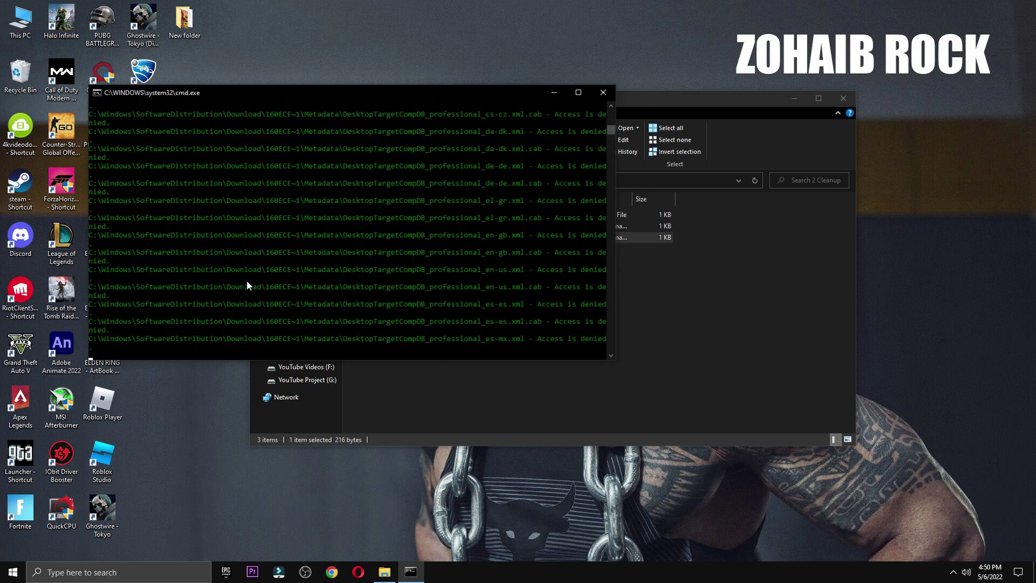
pyautogui.press('Return')
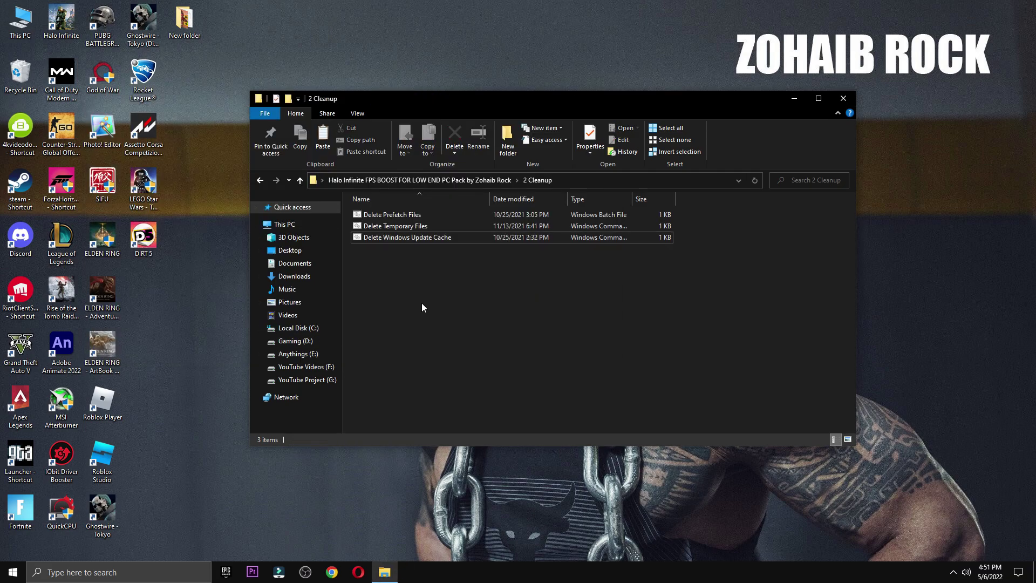
# Open the 3 GPU Best Settings folder and show its subfolders as extra large icons.
pyautogui.press('BackSpace')
pyautogui.click(390, 238)
pyautogui.doubleClick(390, 239)
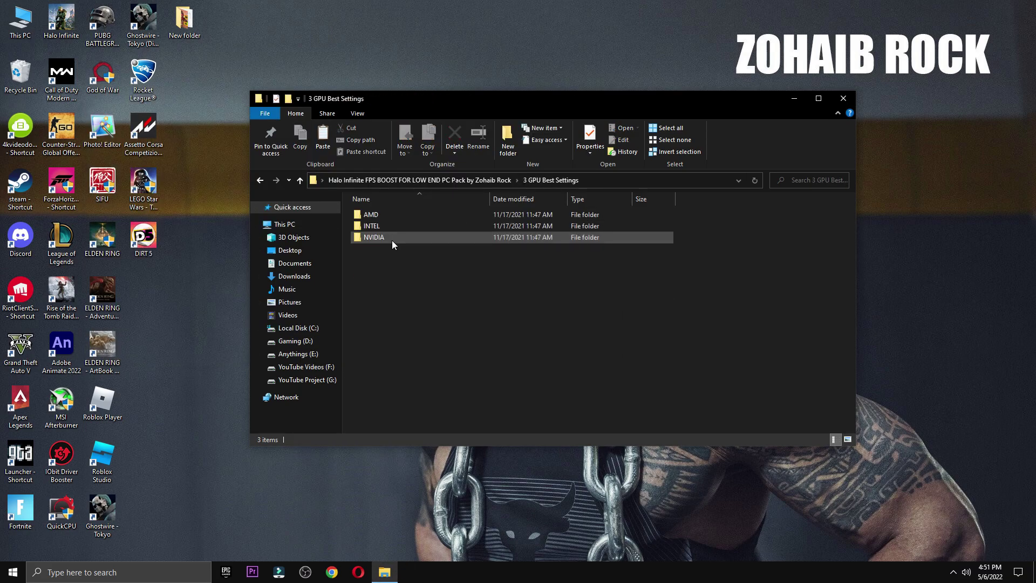
pyautogui.rightClick(405, 271)
pyautogui.moveTo(469, 278)
pyautogui.click(541, 279)
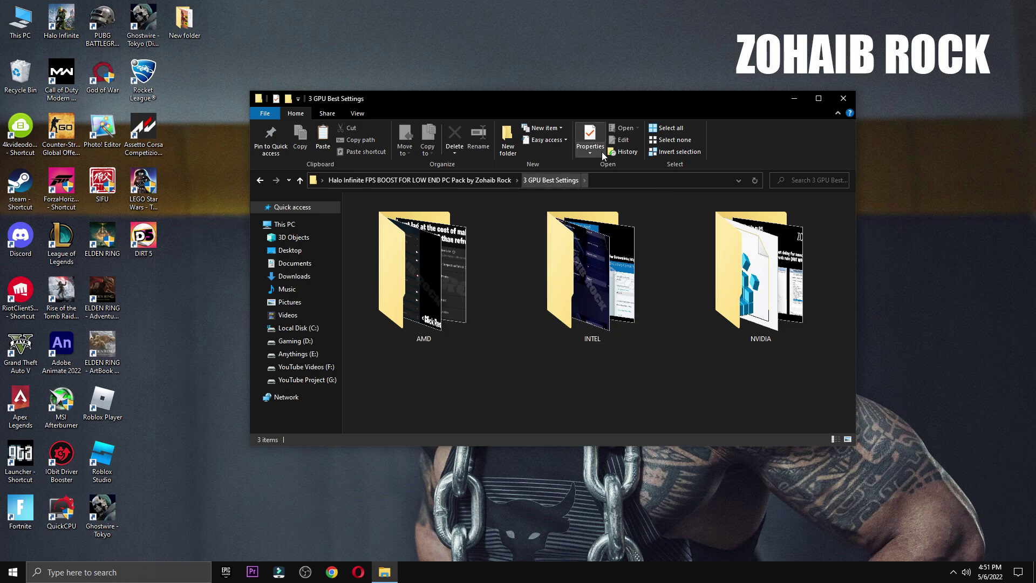
pyautogui.moveTo(610, 105); pyautogui.dragTo(610, 95)
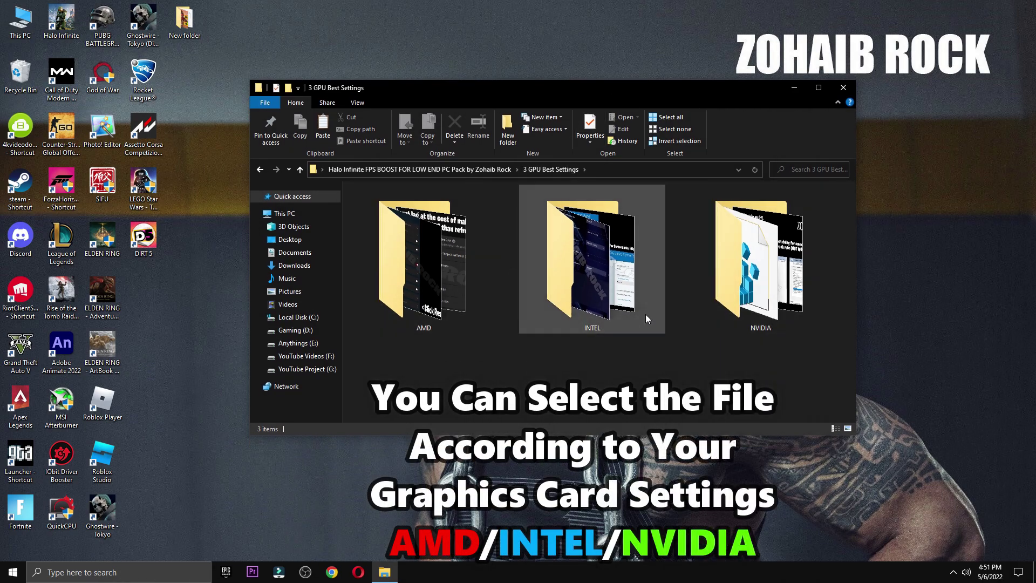
# View the recommended settings pictures in the AMD and INTEL folders.
pyautogui.doubleClick(469, 282)
pyautogui.doubleClick(379, 221)
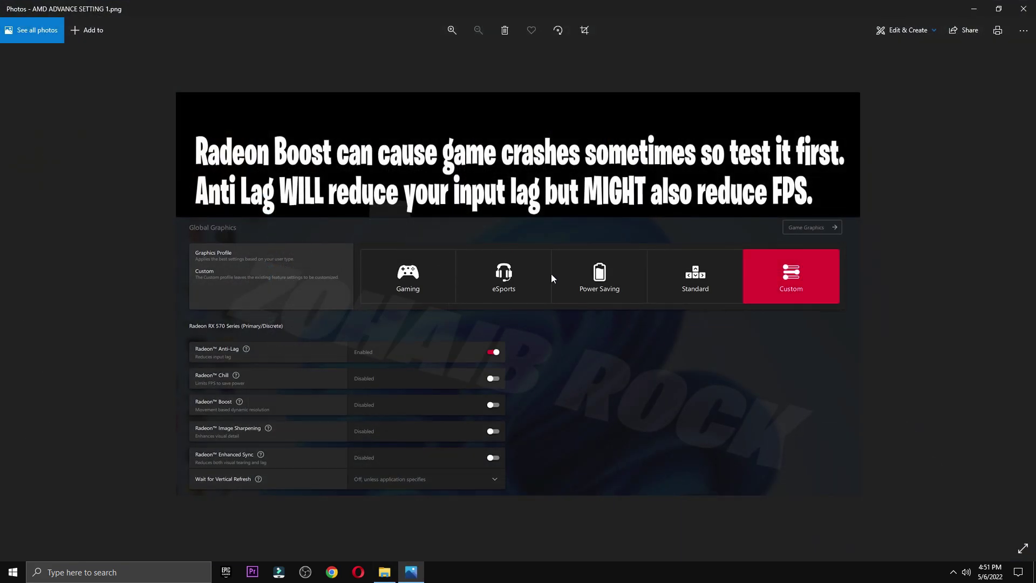
pyautogui.press('Right')
pyautogui.press('Right')
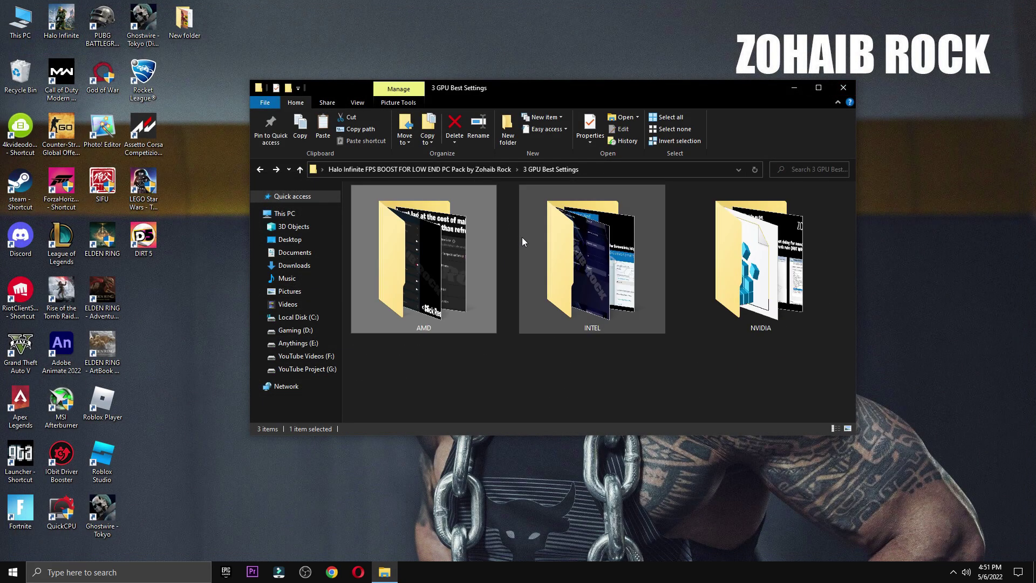
pyautogui.doubleClick(523, 237)
pyautogui.doubleClick(381, 222)
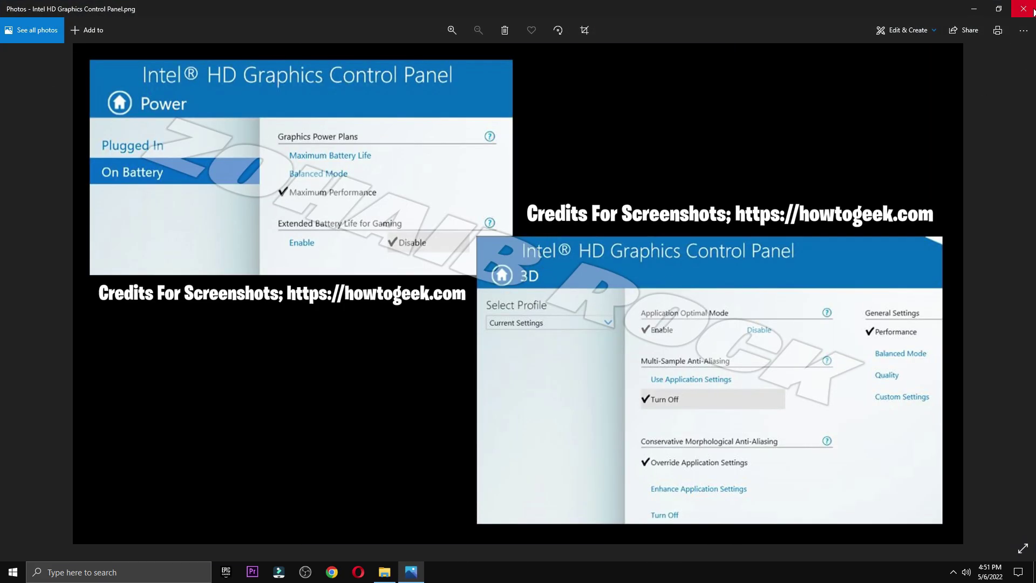
pyautogui.click(1023, 9)
# View the NVIDIA Settings (Manage 3D Settings) picture in the NVIDIA folder and close it.
pyautogui.hotkey('alt', 'Left')
pyautogui.doubleClick(753, 243)
pyautogui.click(399, 232)
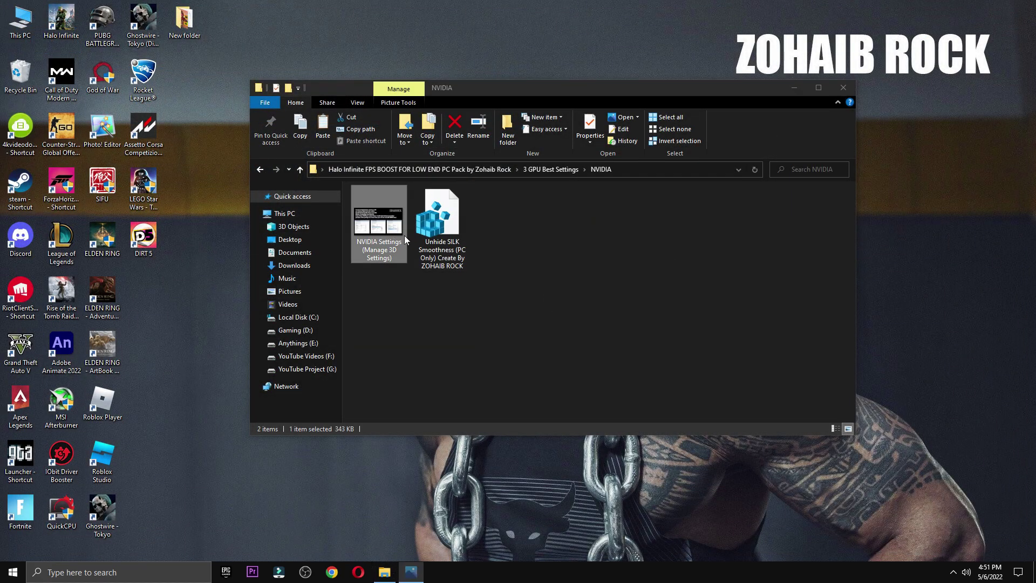
pyautogui.doubleClick(399, 232)
pyautogui.click(1023, 9)
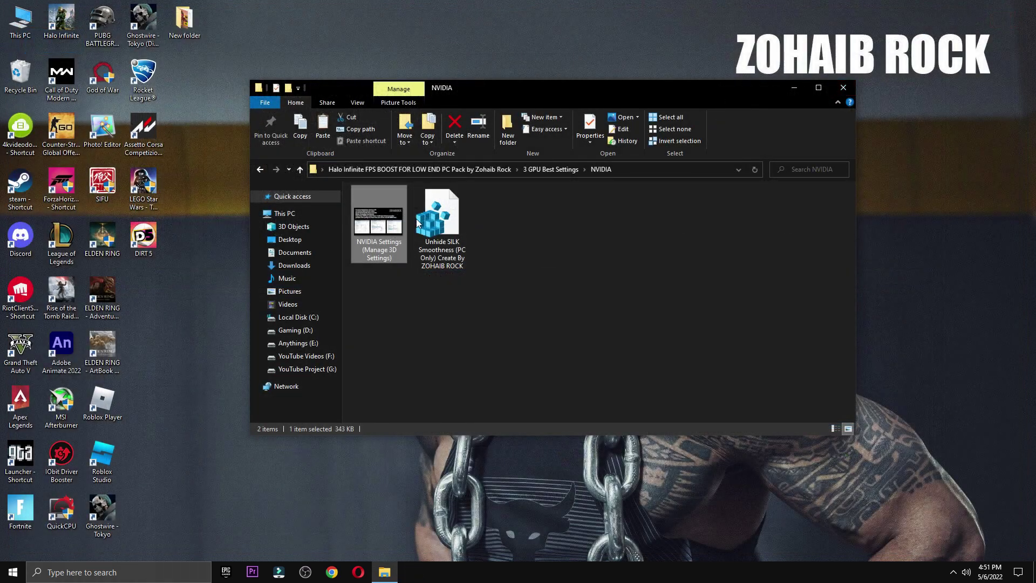
# Open the NVIDIA Control Panel from the desktop and close the NVIDIA folder window.
pyautogui.rightClick(917, 224)
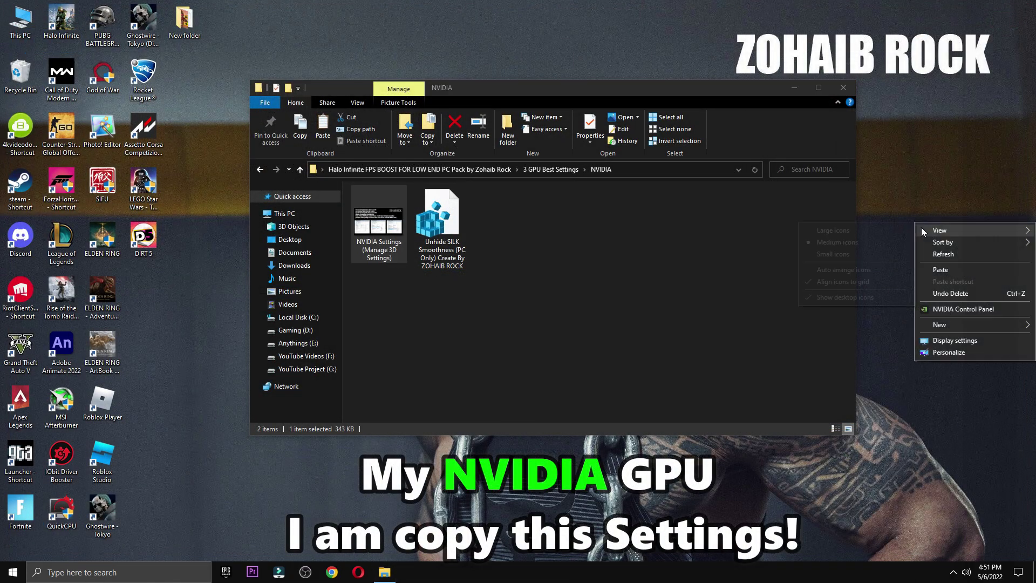
pyautogui.click(963, 308)
pyautogui.click(843, 87)
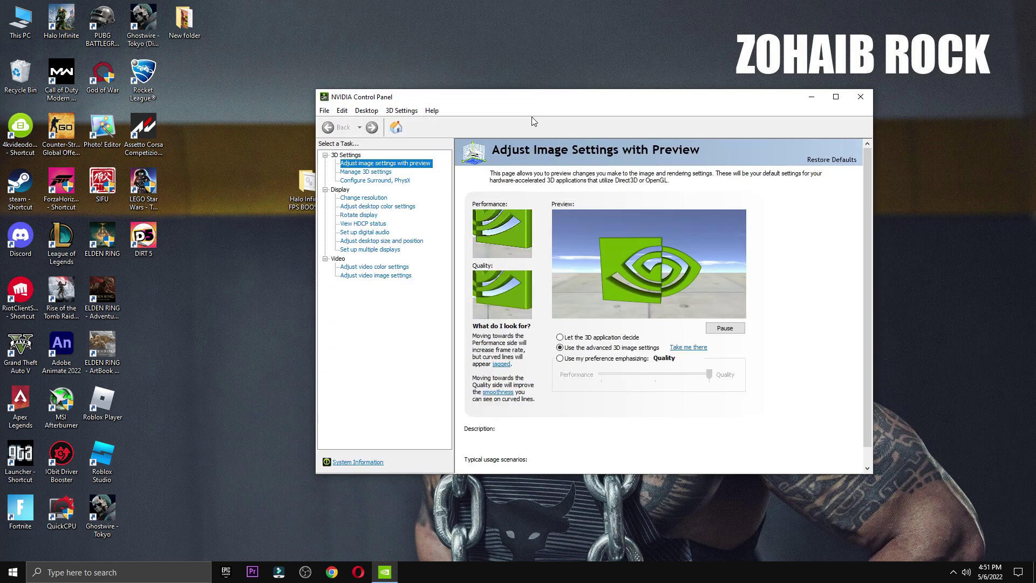
pyautogui.moveTo(571, 100); pyautogui.dragTo(523, 96)
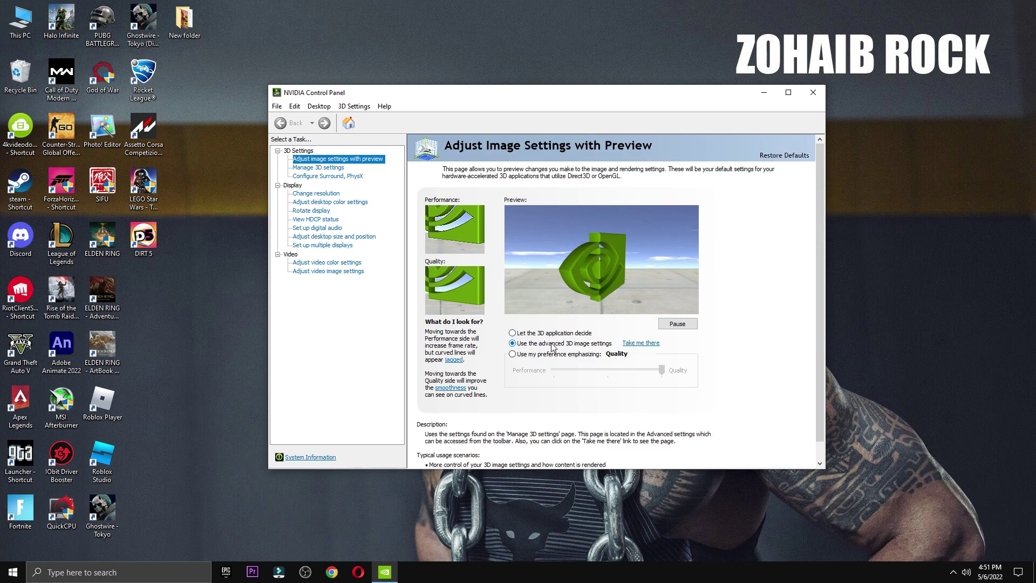
# Review the full list of global settings under Manage 3D Settings.
pyautogui.click(324, 168)
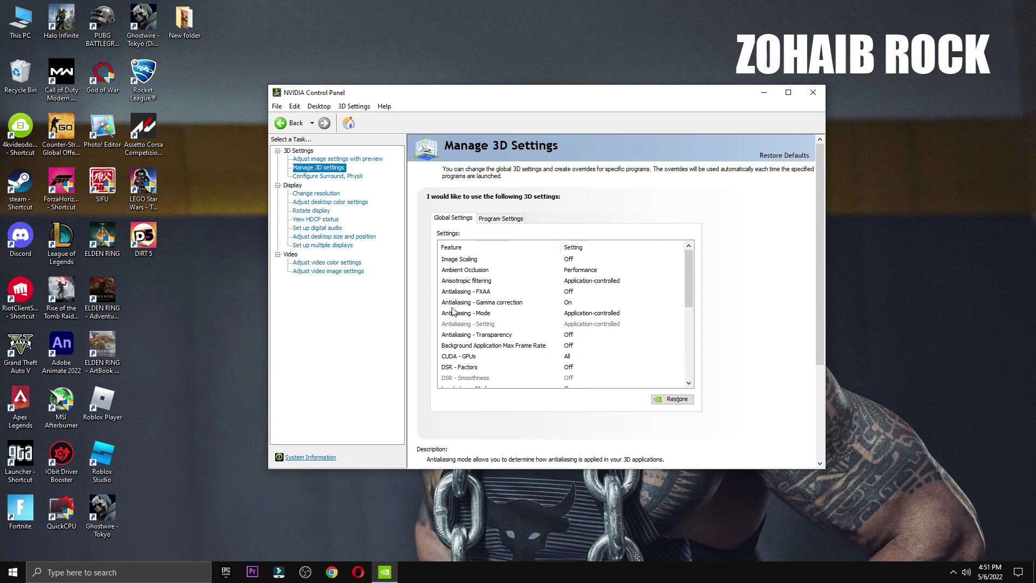
pyautogui.moveTo(687, 299); pyautogui.dragTo(700, 352)
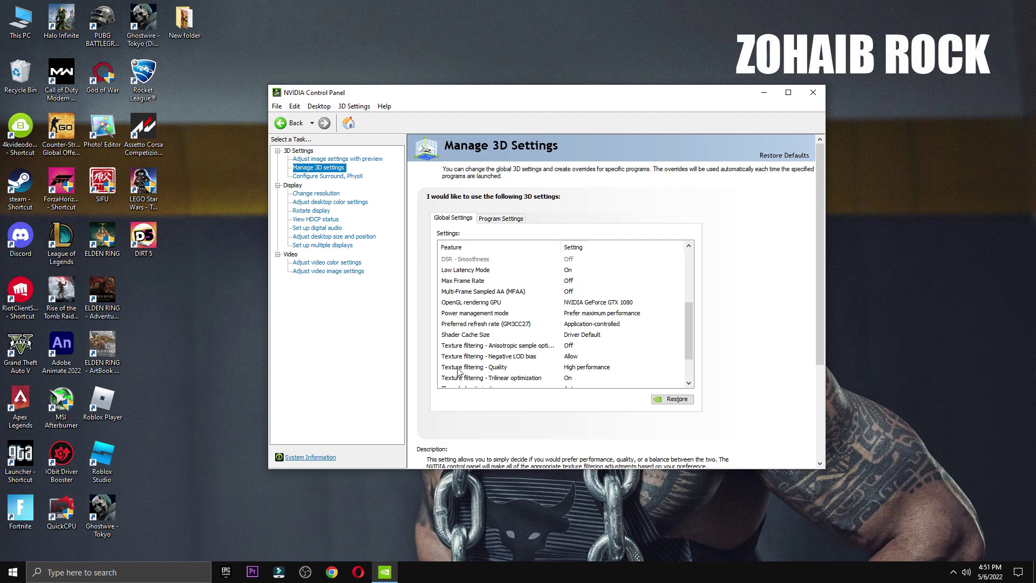
pyautogui.scroll(-2, 581, 372)
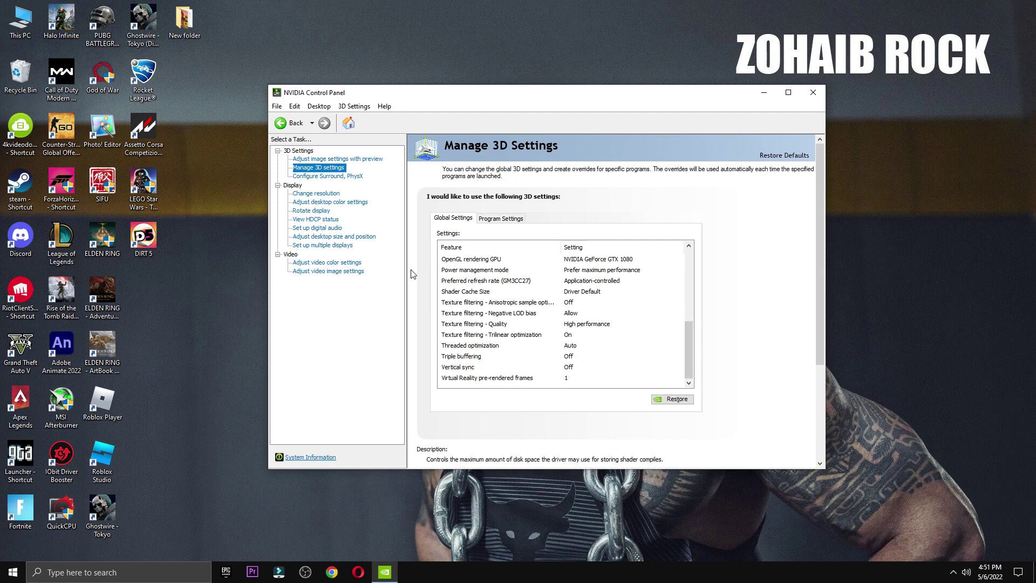
# Set the PhysX processor to NVIDIA GeForce GTX 1080.
pyautogui.click(341, 178)
pyautogui.click(674, 236)
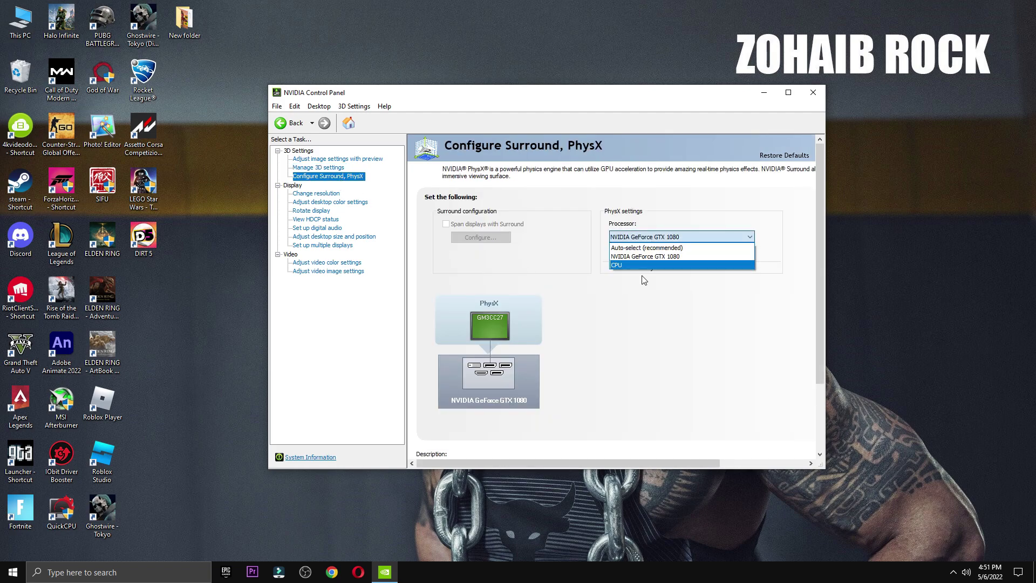
pyautogui.click(629, 256)
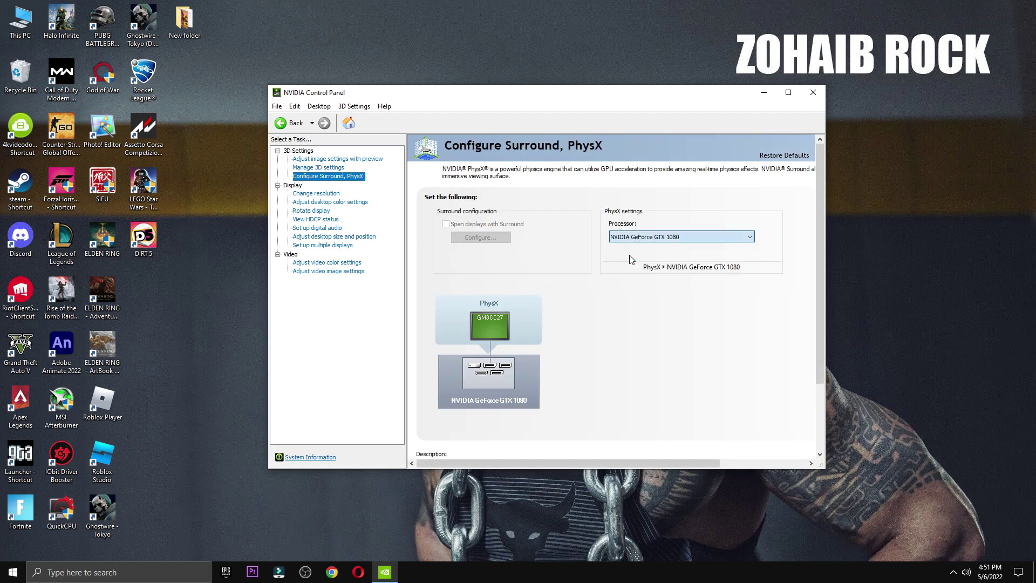
# Review the display's resolution, refresh rate and desktop color settings.
pyautogui.click(319, 194)
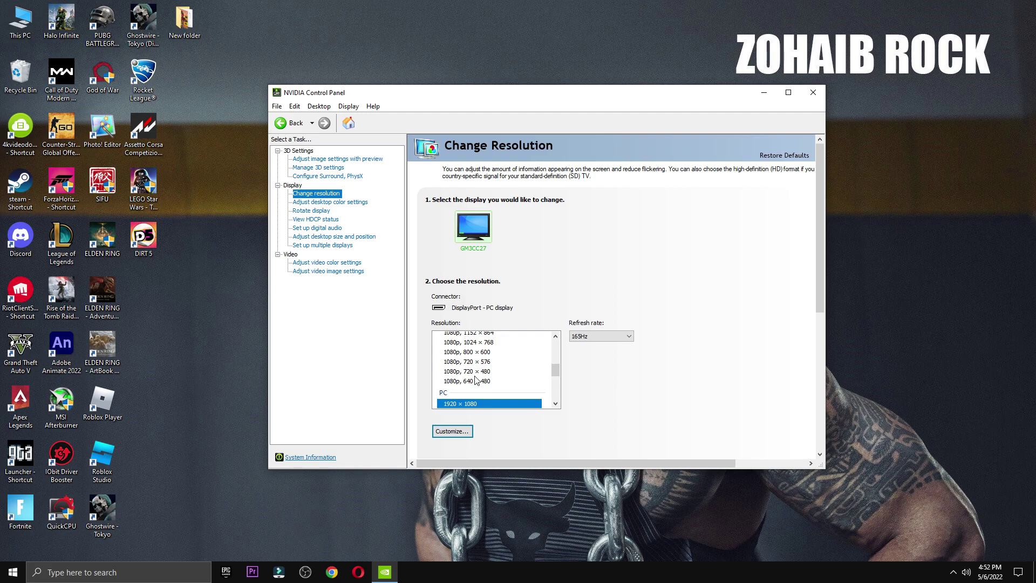
pyautogui.scroll(-1, 558, 370)
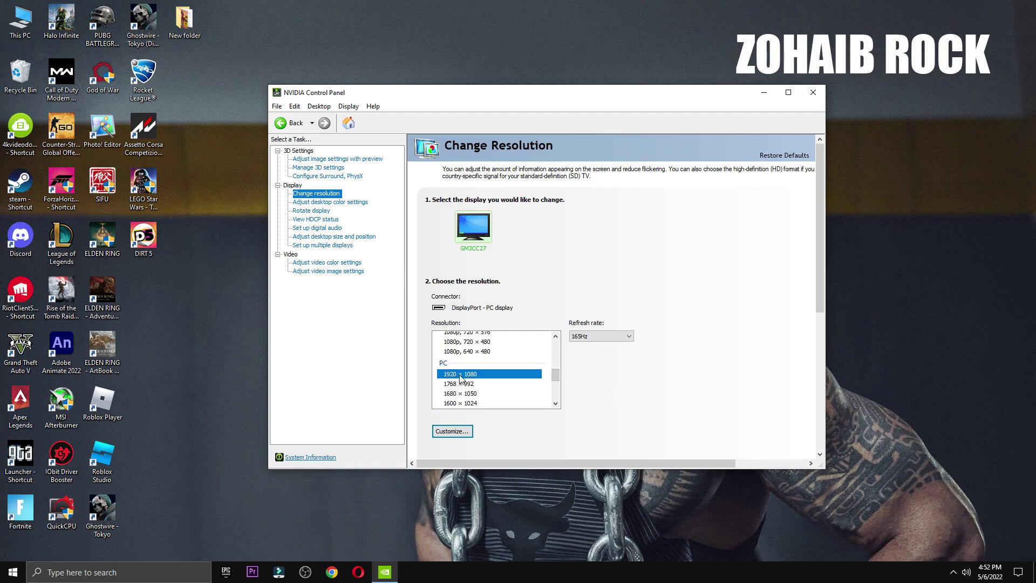
pyautogui.click(573, 336)
pyautogui.click(331, 203)
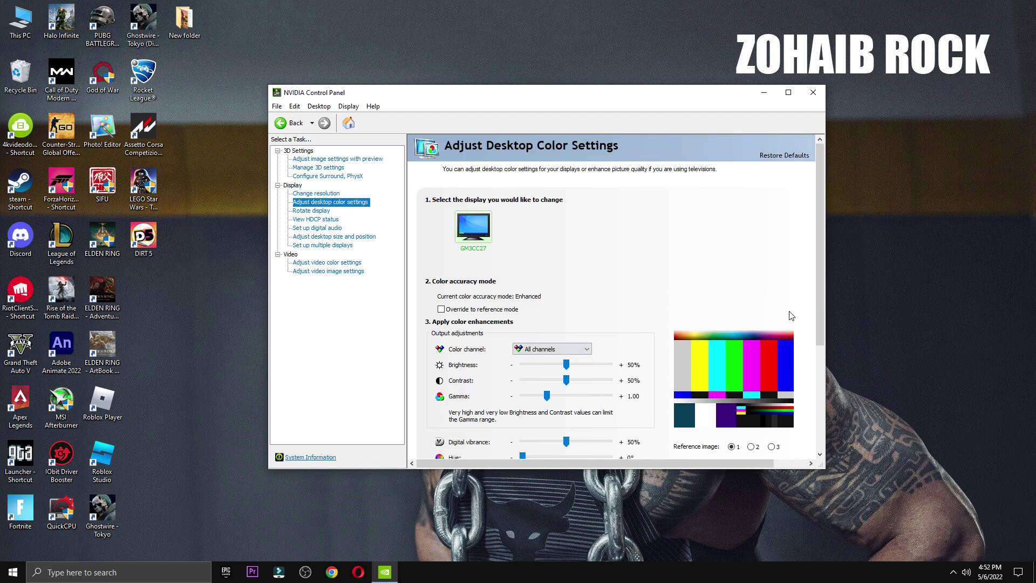
pyautogui.moveTo(817, 297); pyautogui.dragTo(827, 358)
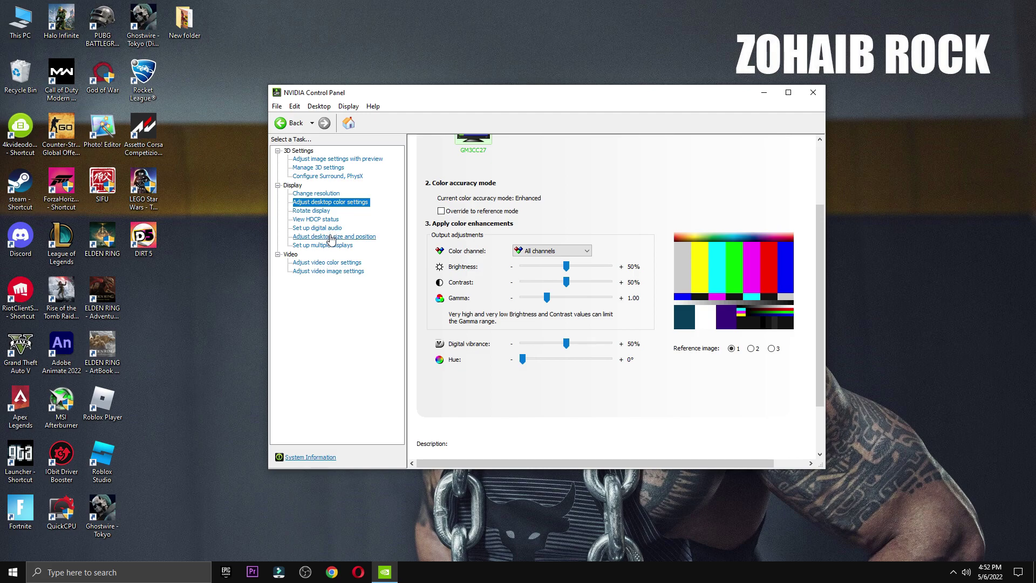
pyautogui.scroll(-3, 431, 292)
pyautogui.scroll(2, 459, 313)
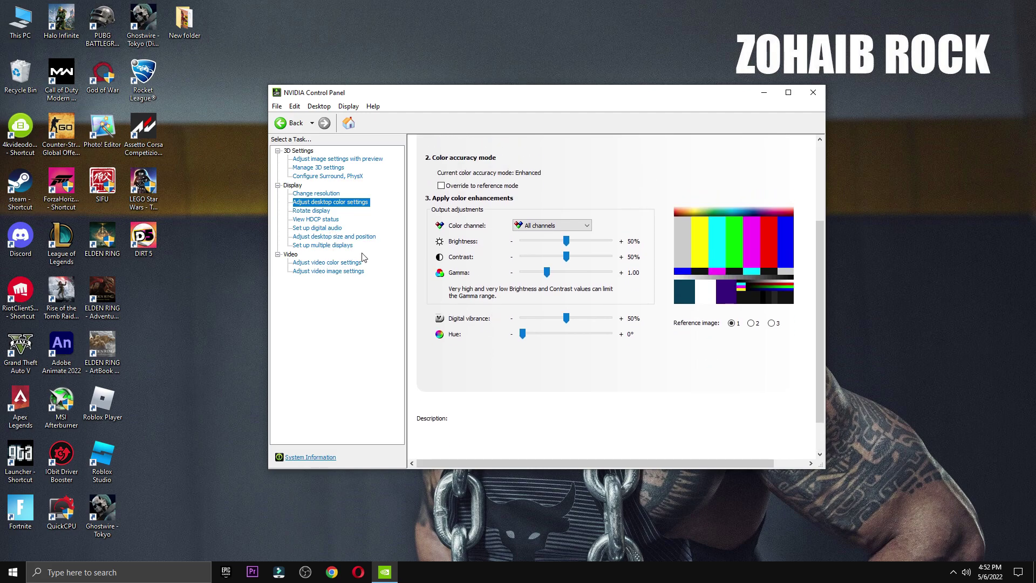
# Review the video color settings, including the dynamic range, and the video image settings.
pyautogui.click(330, 264)
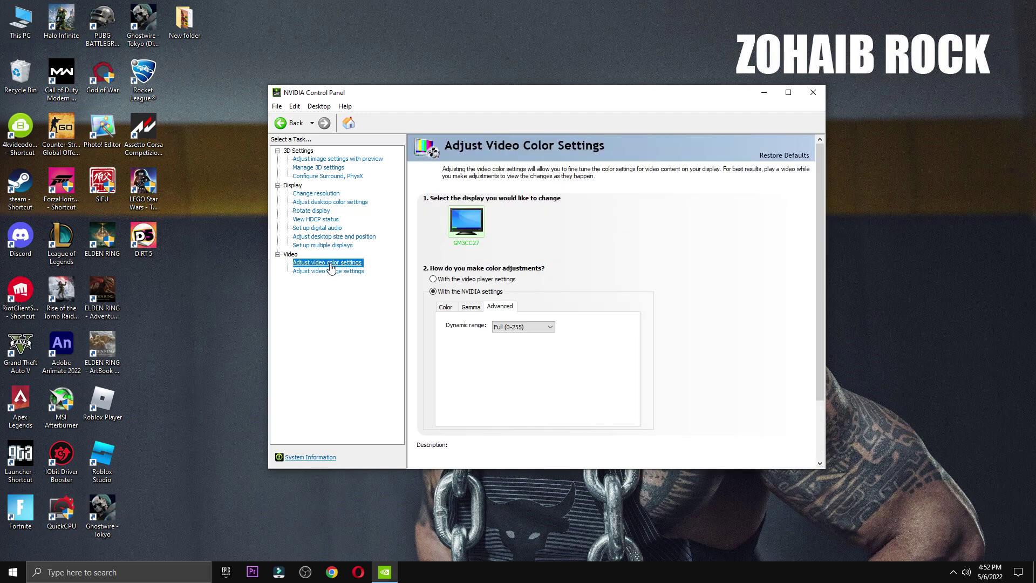
pyautogui.scroll(-1, 459, 323)
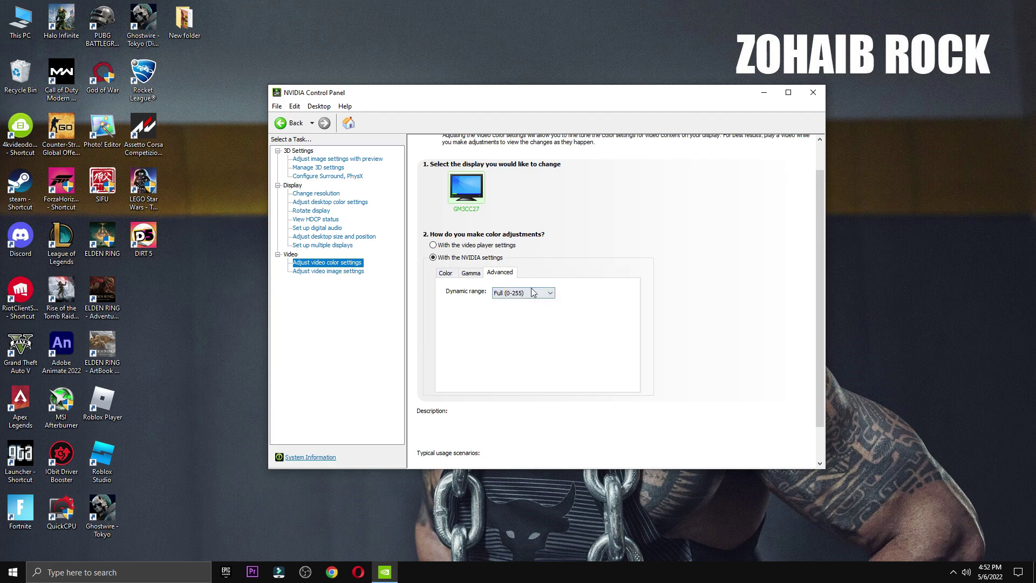
pyautogui.click(344, 272)
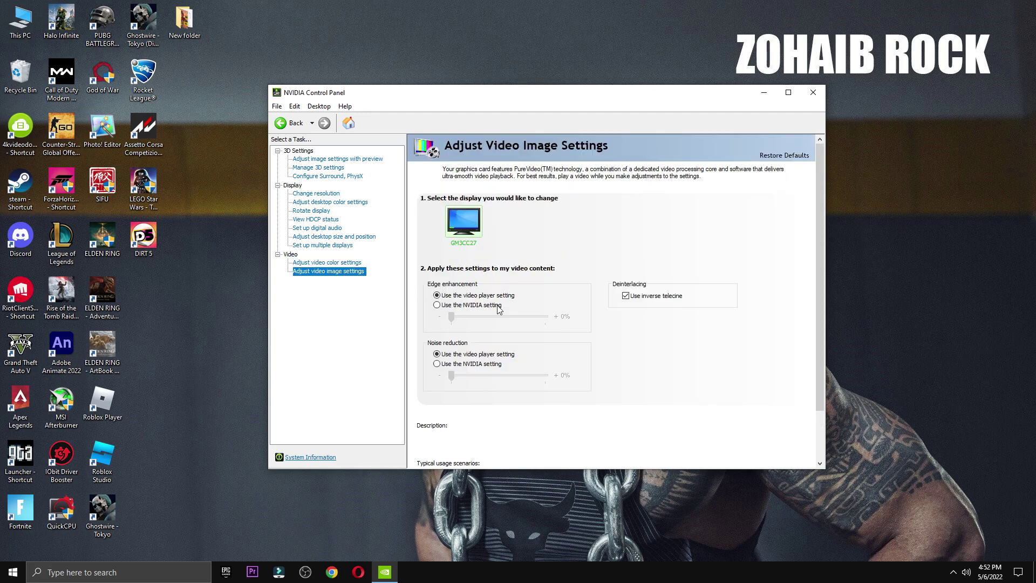
pyautogui.scroll(-1, 521, 384)
# Return to Adjust Image Settings with Preview, close the NVIDIA Control Panel and reopen the Halo Infinite FPS boost pack folder.
pyautogui.click(365, 159)
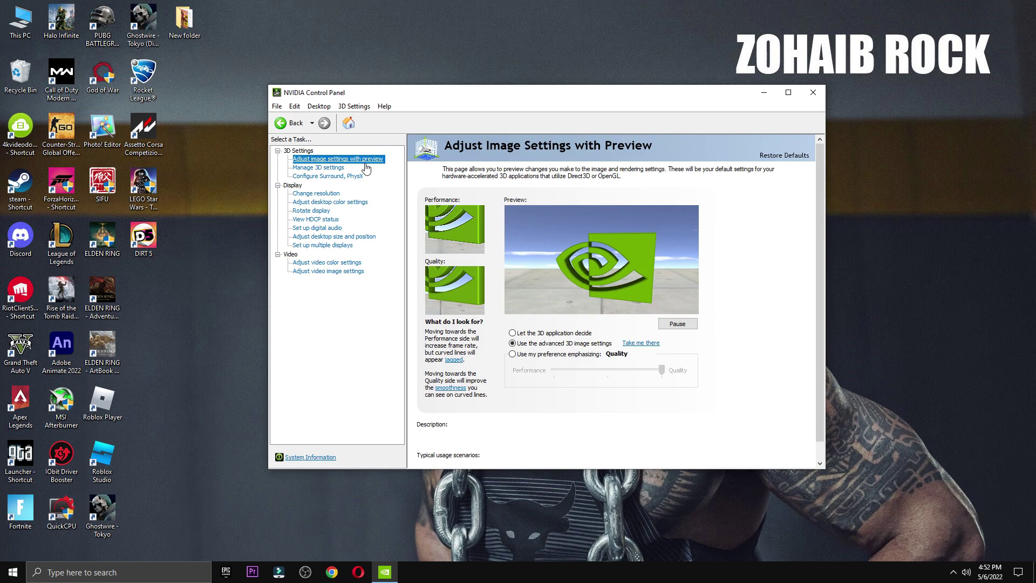
pyautogui.click(812, 93)
pyautogui.doubleClick(307, 182)
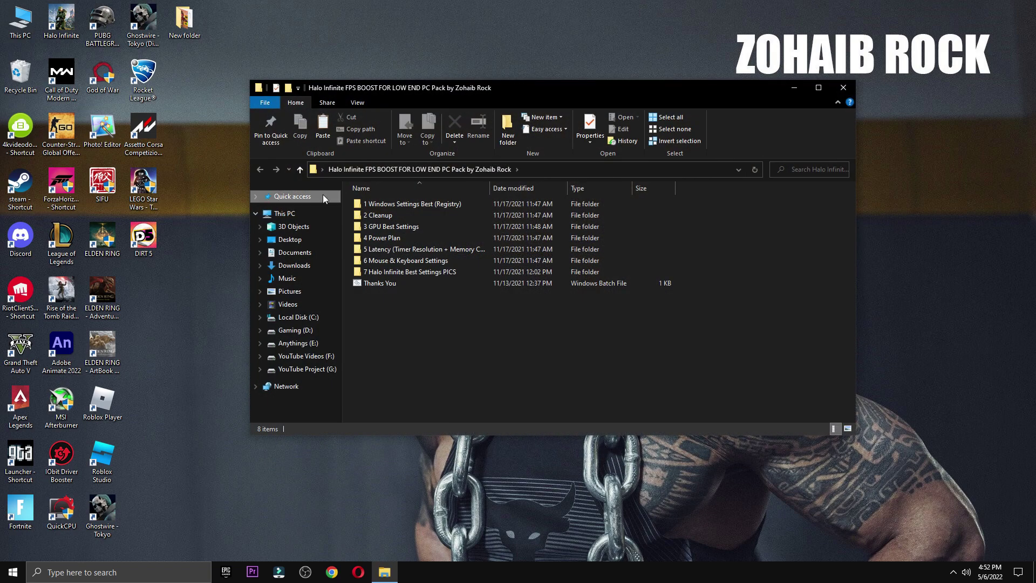
# Open the x64bit folder of Quick-CPU-4.0.0.0 inside the pack's 4 Power Plan folder.
pyautogui.click(390, 238)
pyautogui.doubleClick(391, 239)
pyautogui.doubleClick(386, 203)
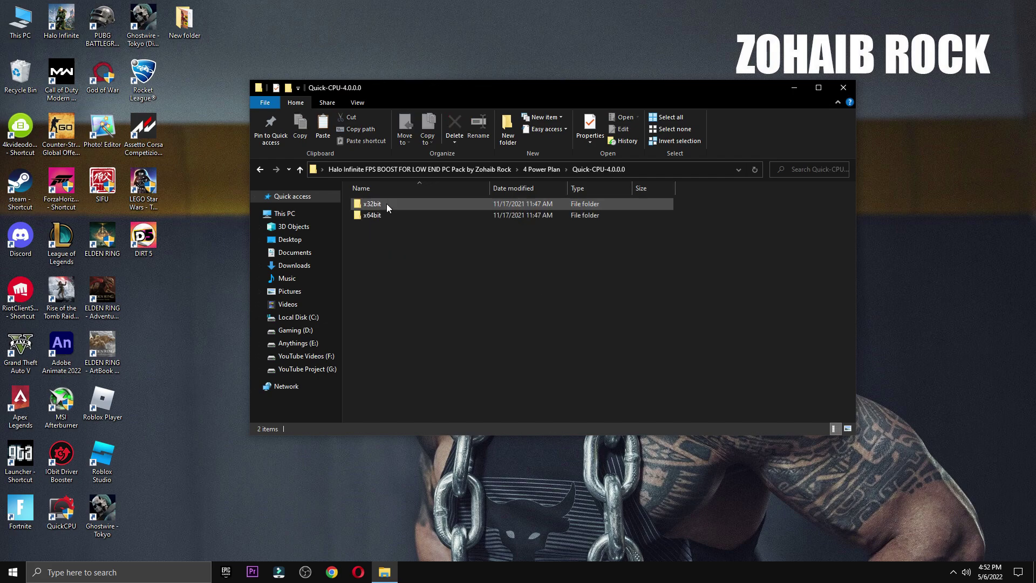
pyautogui.doubleClick(384, 214)
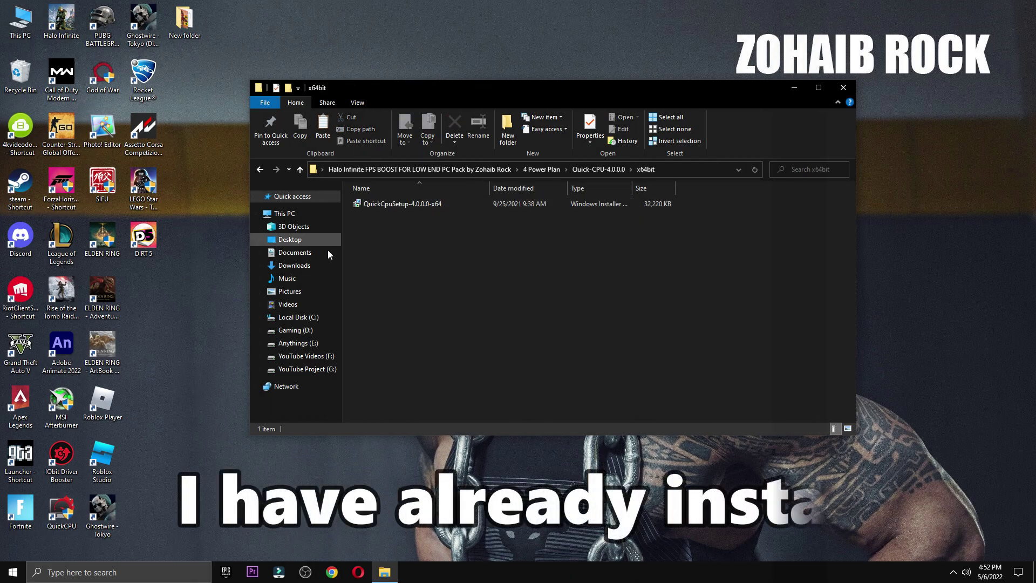
# Launch QuickCPU from the desktop, close the folder window and dismiss the update notice.
pyautogui.doubleClick(59, 504)
pyautogui.click(451, 361)
pyautogui.click(842, 88)
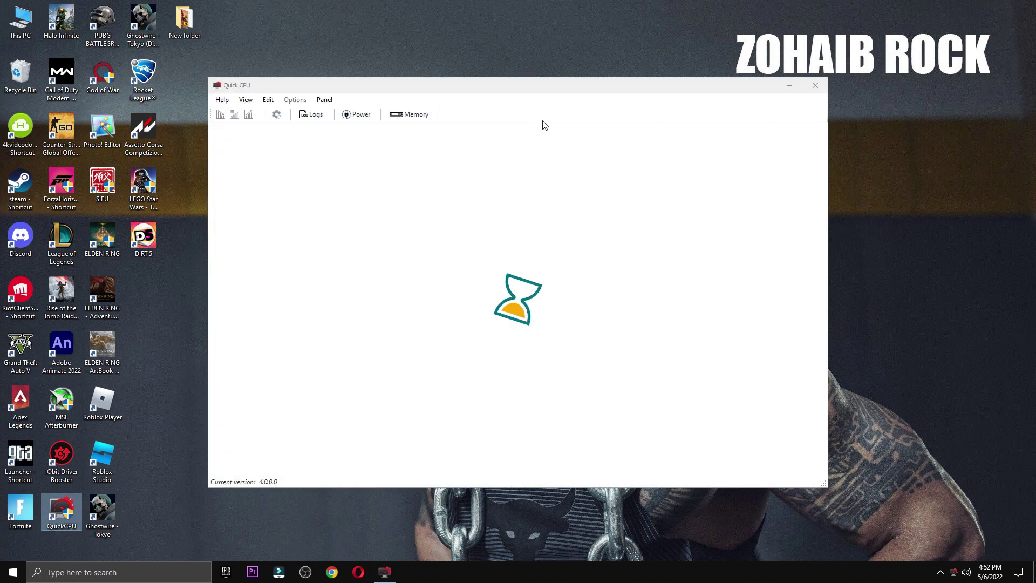
pyautogui.moveTo(601, 93); pyautogui.dragTo(631, 102)
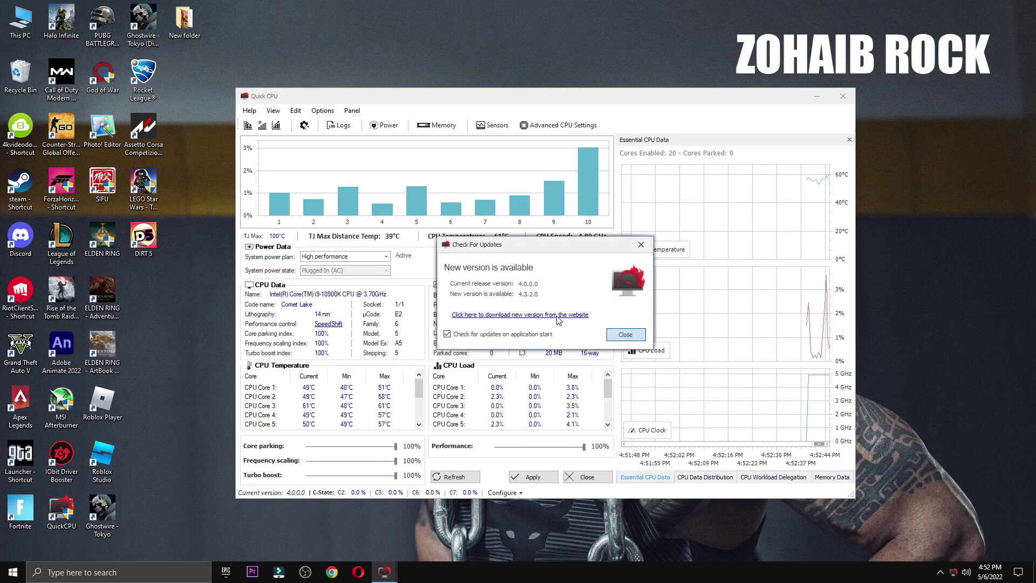
pyautogui.click(625, 334)
# Set the system power plan to High performance and turbo boost to 100%, apply the settings and close Quick CPU.
pyautogui.click(367, 258)
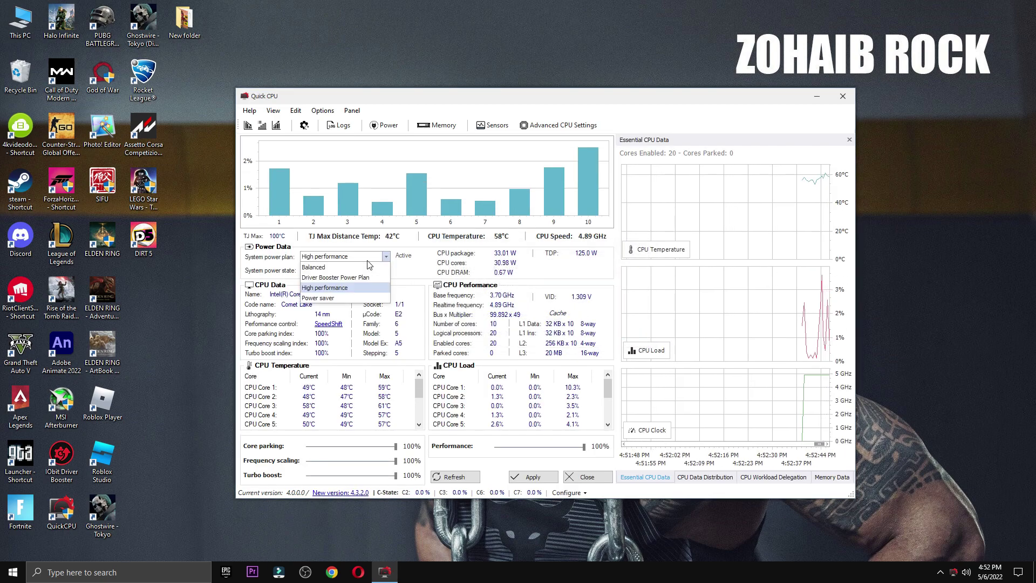
pyautogui.click(335, 288)
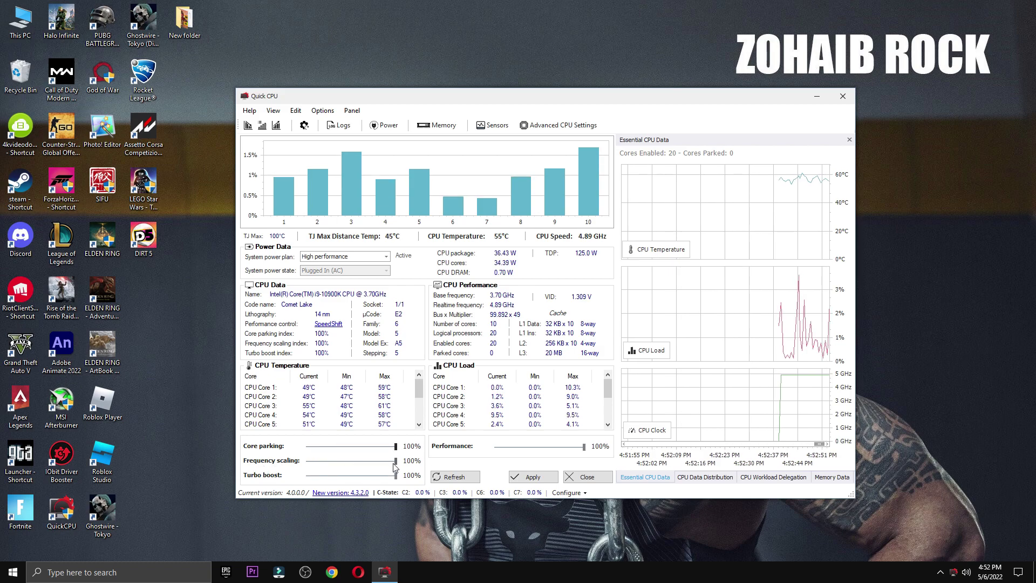
pyautogui.moveTo(395, 476); pyautogui.dragTo(334, 476)
pyautogui.moveTo(406, 479); pyautogui.dragTo(410, 478)
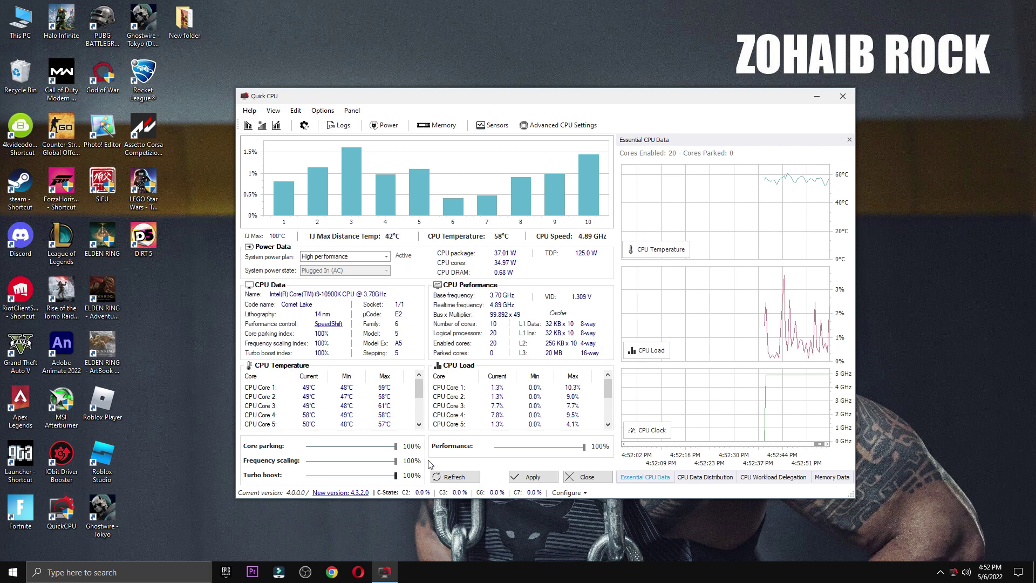
pyautogui.click(540, 476)
pyautogui.click(596, 322)
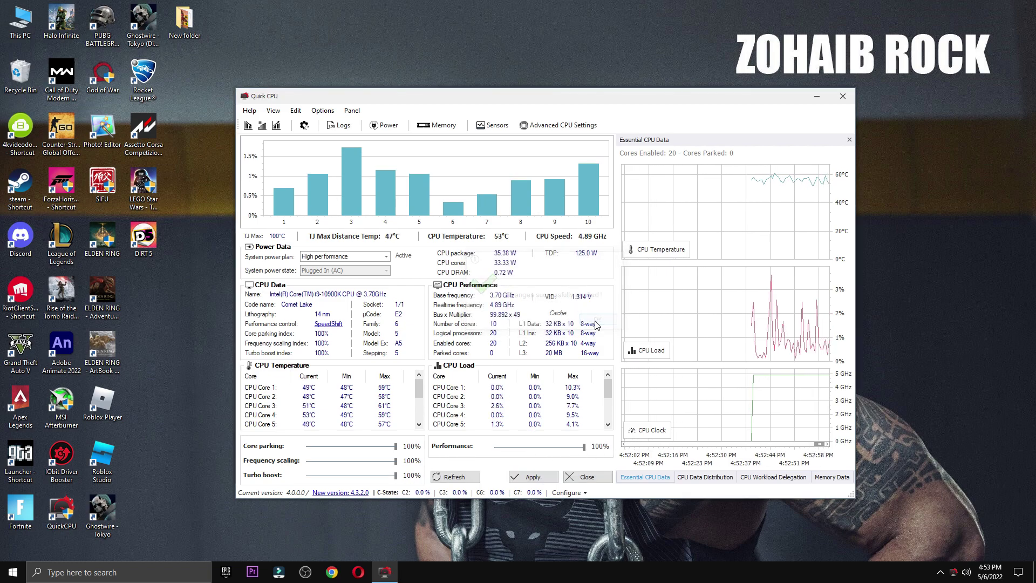
pyautogui.click(587, 476)
# Find the Windows power plan settings, check the additional plans, keep High performance selected and close Power Options.
pyautogui.click(170, 574)
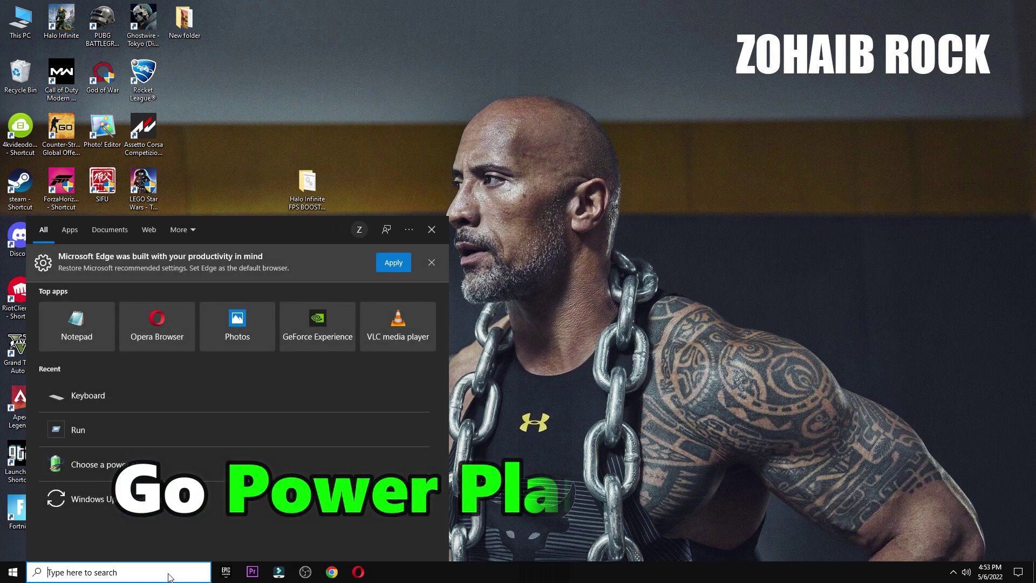
pyautogui.write('power')
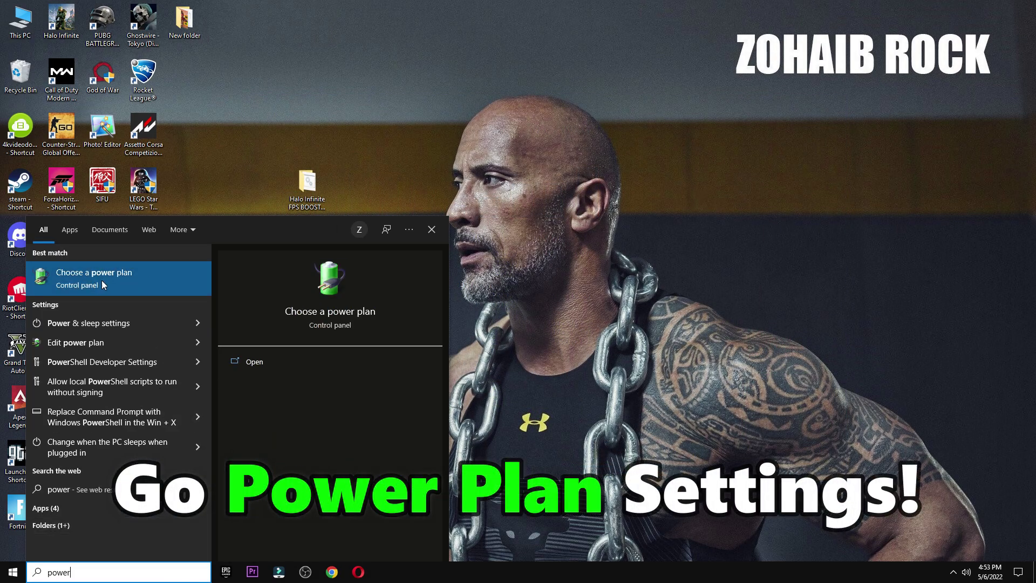
pyautogui.click(97, 280)
pyautogui.click(649, 346)
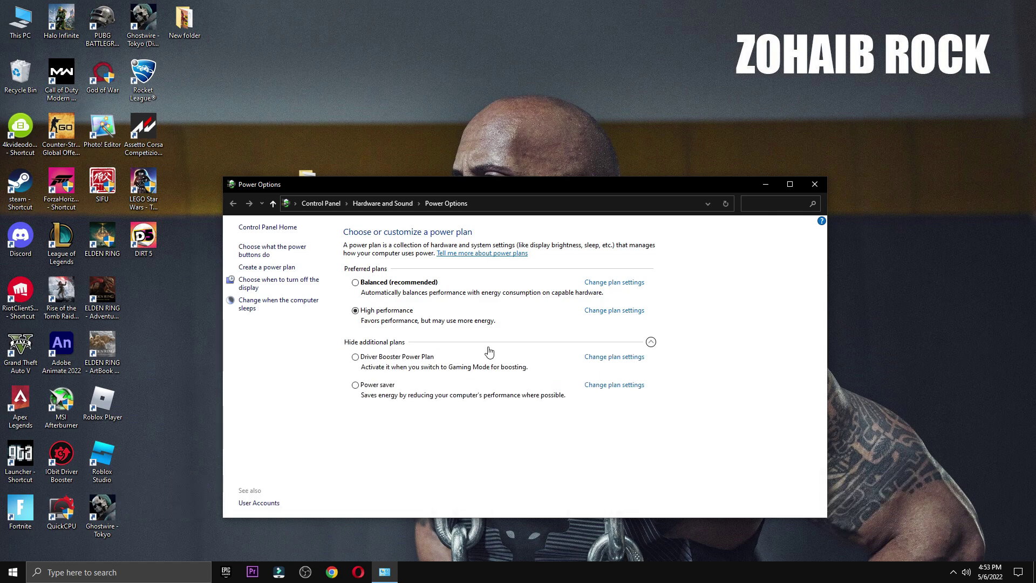
pyautogui.click(650, 345)
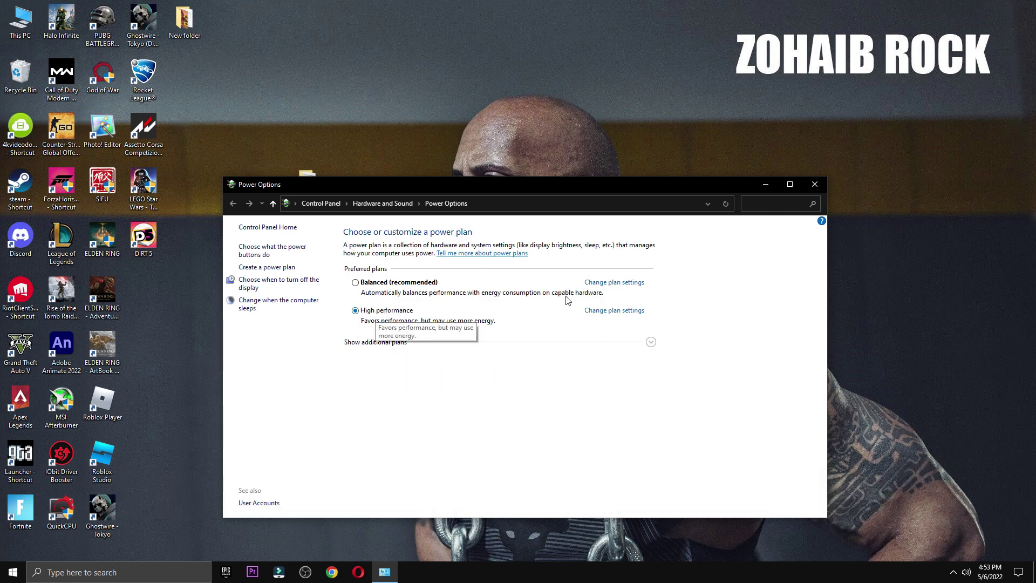
pyautogui.click(815, 184)
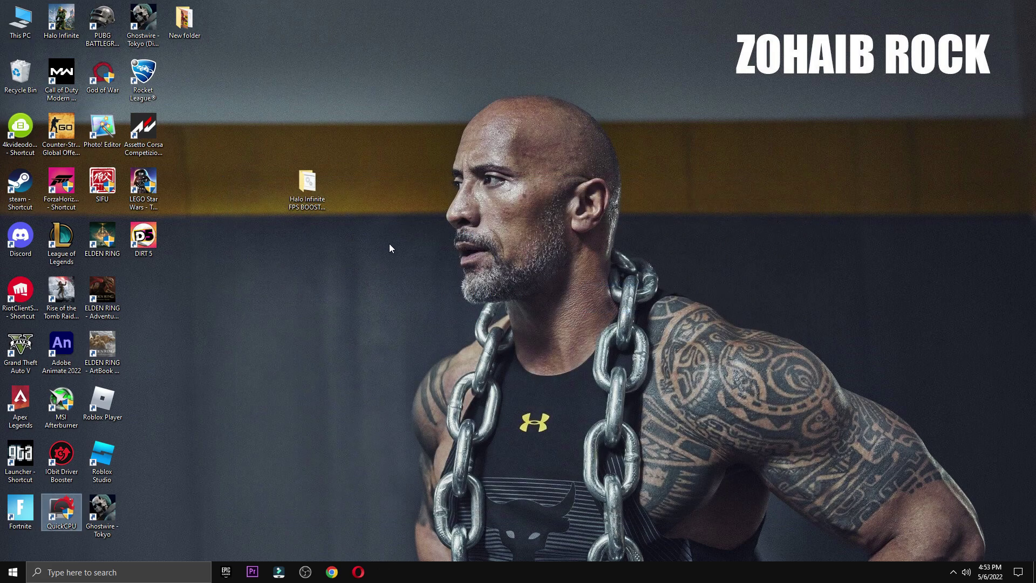
# Run Timer Resolution from the pack's 5 Latency folder, close the folder window and minimize the tool.
pyautogui.doubleClick(327, 192)
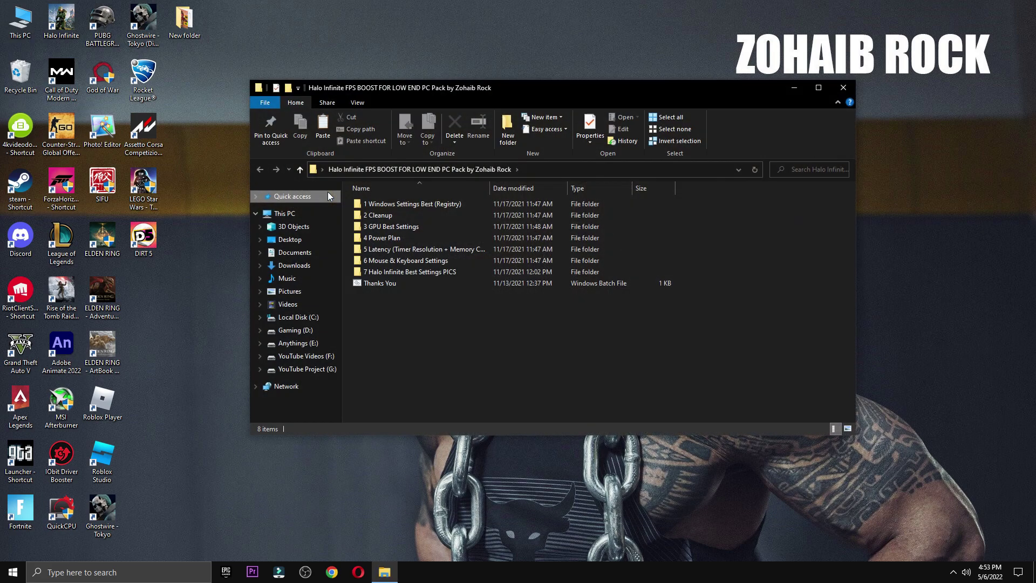
pyautogui.doubleClick(401, 249)
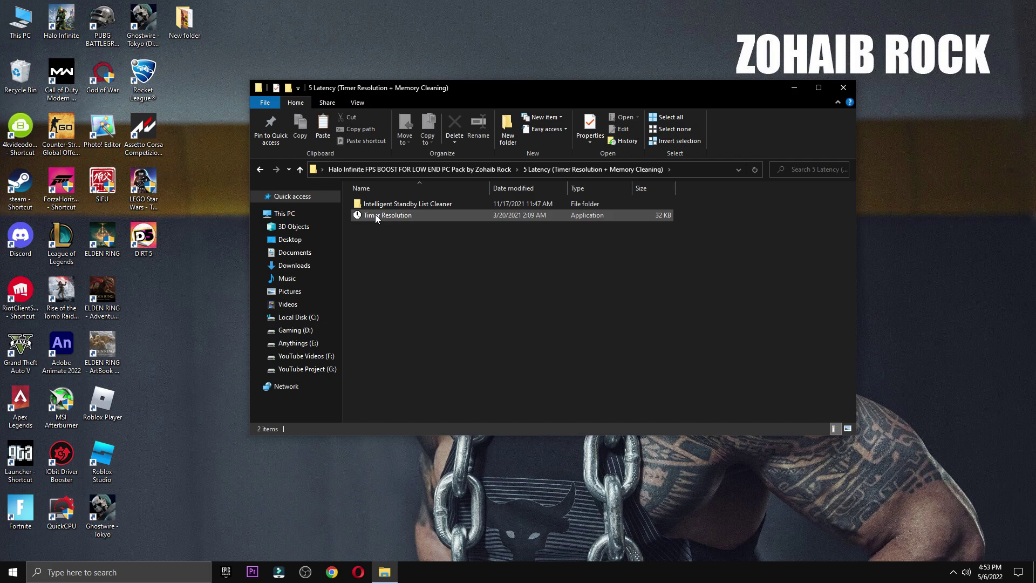
pyautogui.doubleClick(374, 215)
pyautogui.click(843, 88)
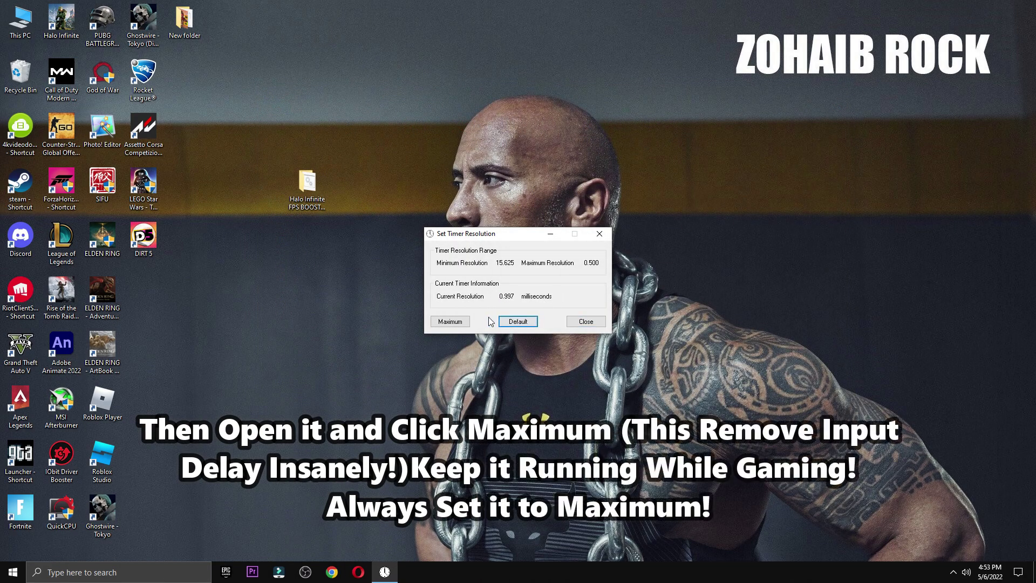
pyautogui.click(550, 234)
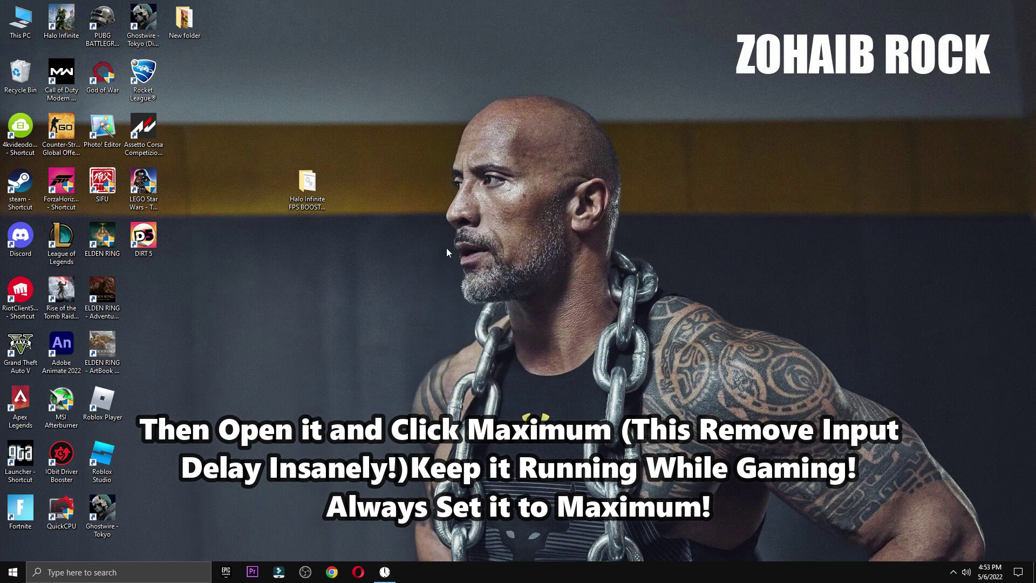
# Open M1 Mouse Acceleration from the 6 Mouse & Keyboard Settings folder and confirm the pointer options with Enhance pointer precision off.
pyautogui.doubleClick(323, 200)
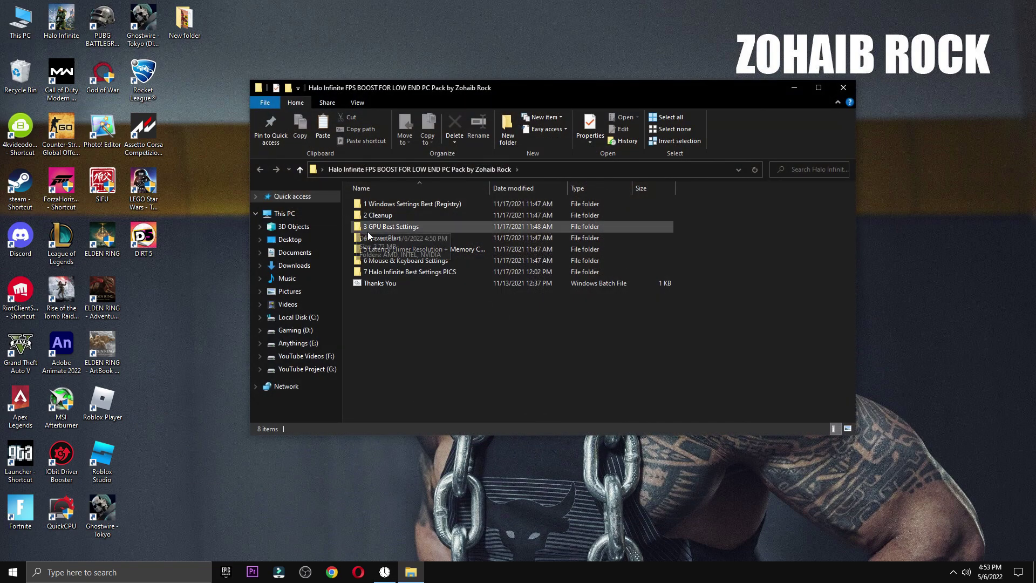
pyautogui.doubleClick(397, 261)
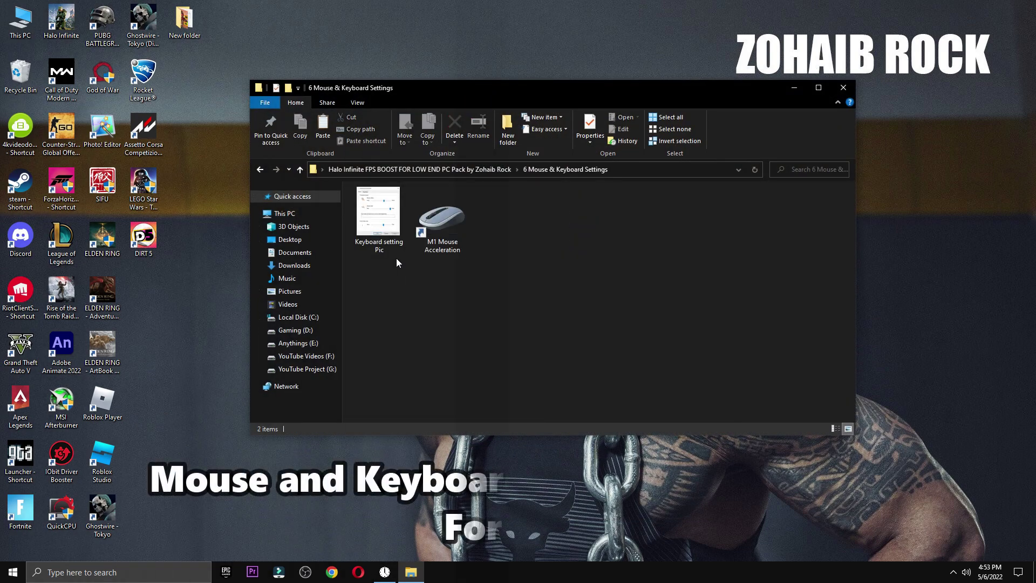
pyautogui.doubleClick(463, 230)
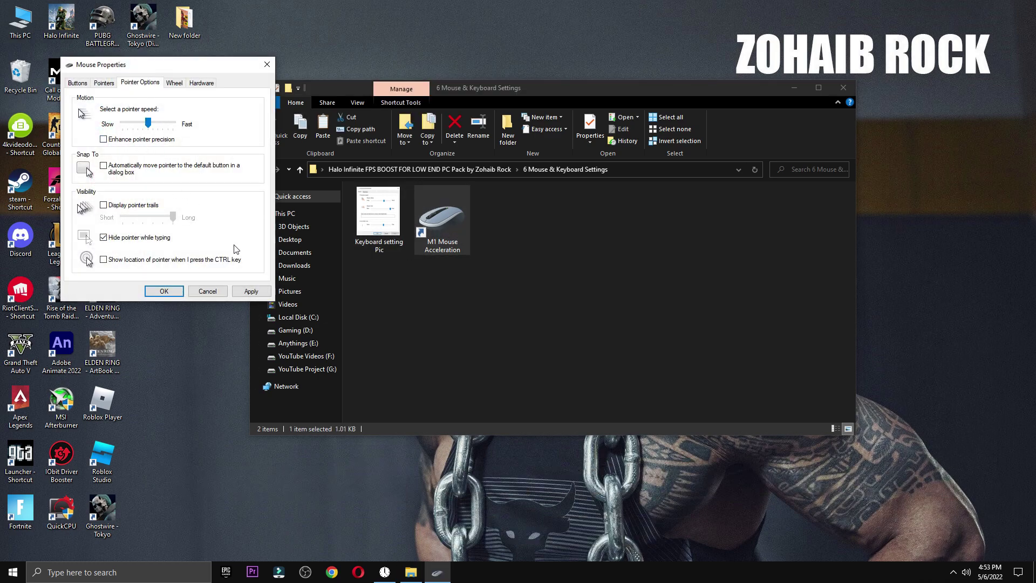
pyautogui.click(164, 291)
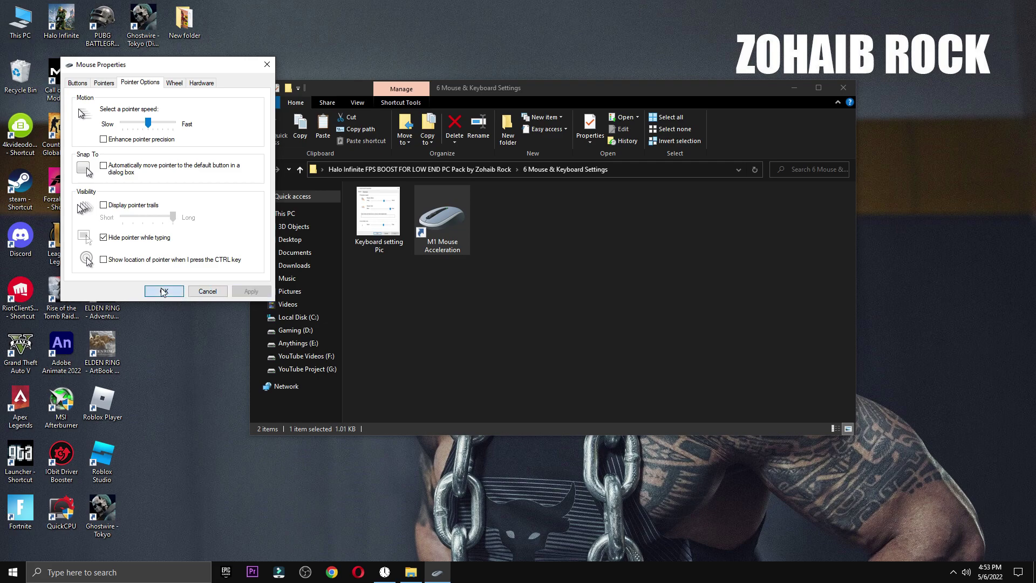
# Open Keyboard Properties beside the Keyboard setting Pic, confirm the shortest repeat delay and fastest repeat rate, and close the picture.
pyautogui.doubleClick(374, 232)
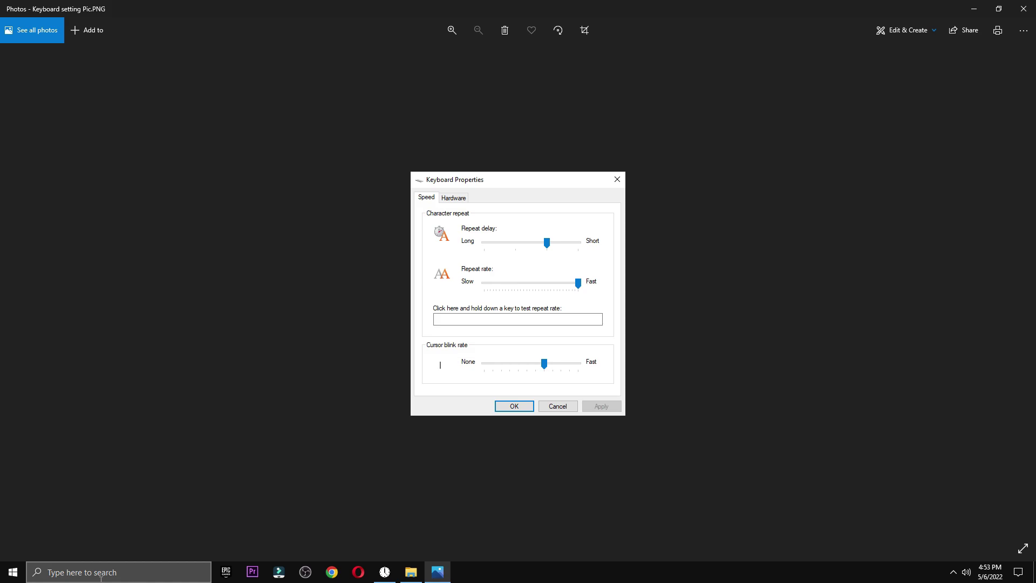
pyautogui.click(101, 572)
pyautogui.write('keyboard')
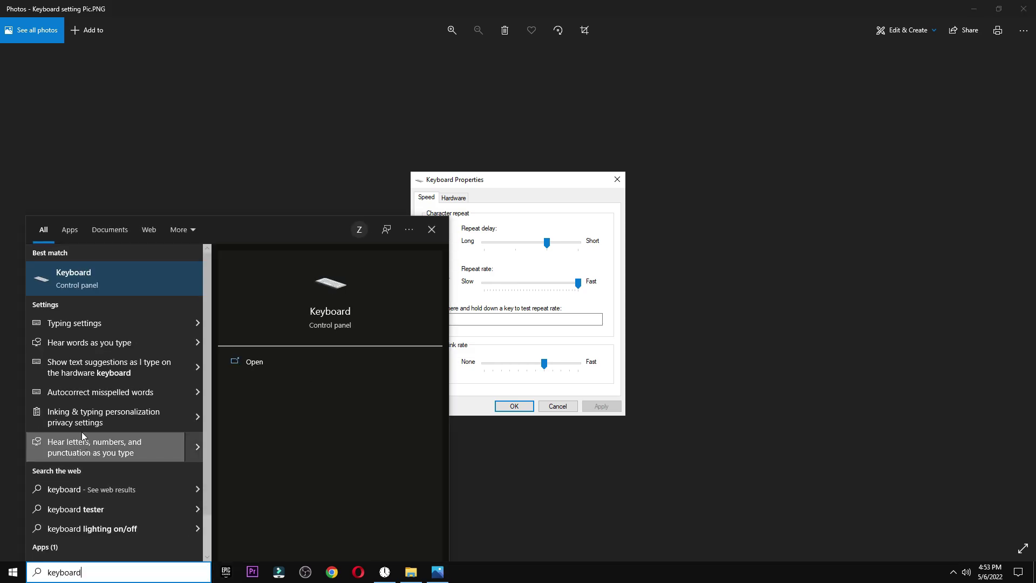
pyautogui.click(102, 280)
pyautogui.moveTo(229, 82); pyautogui.dragTo(327, 183)
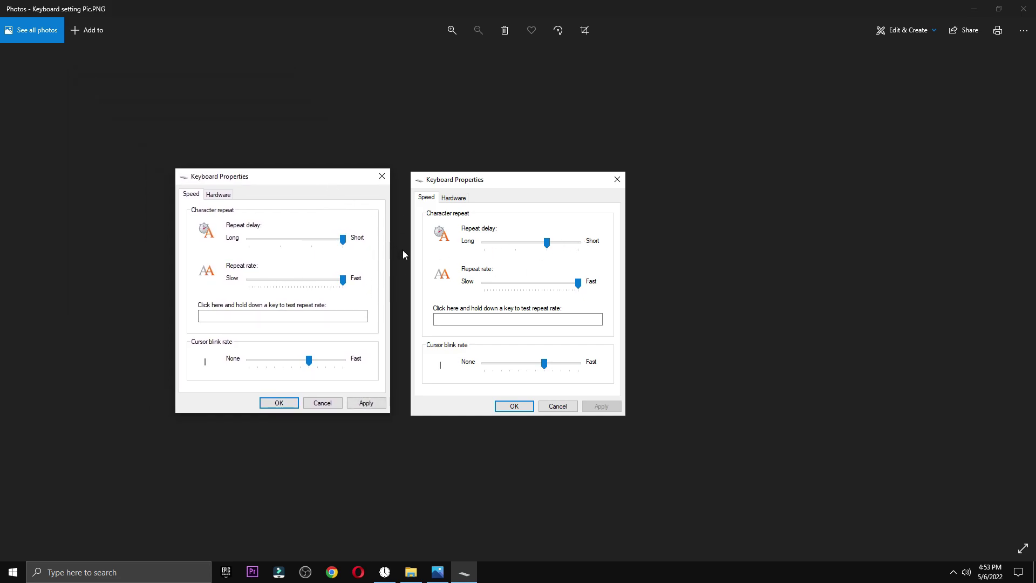
pyautogui.click(279, 402)
pyautogui.click(1023, 8)
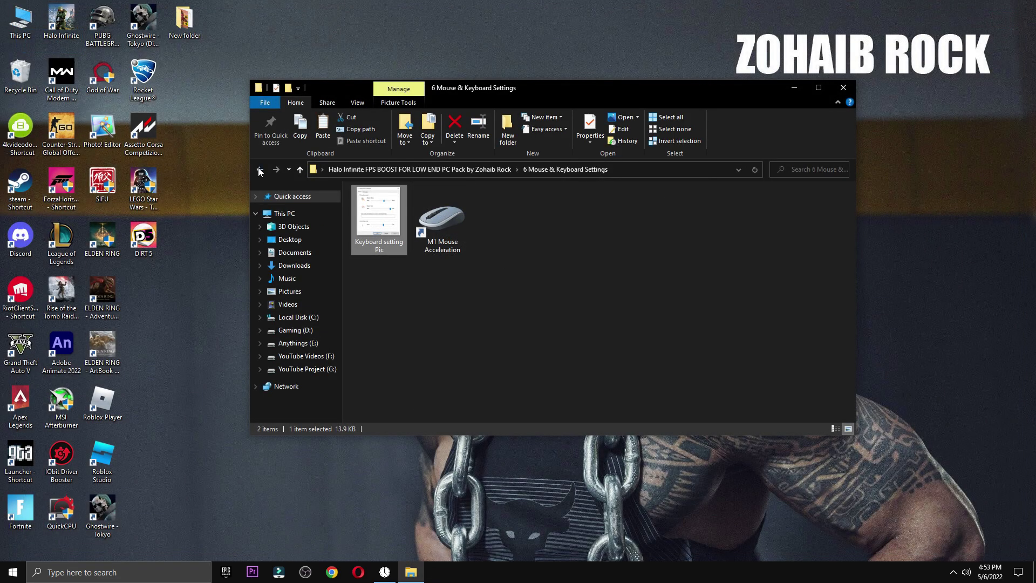
# Review the Display, Graphics and Sensory Settings pictures in the 7 Halo Infinite Best Settings PICS folder.
pyautogui.click(259, 170)
pyautogui.doubleClick(384, 273)
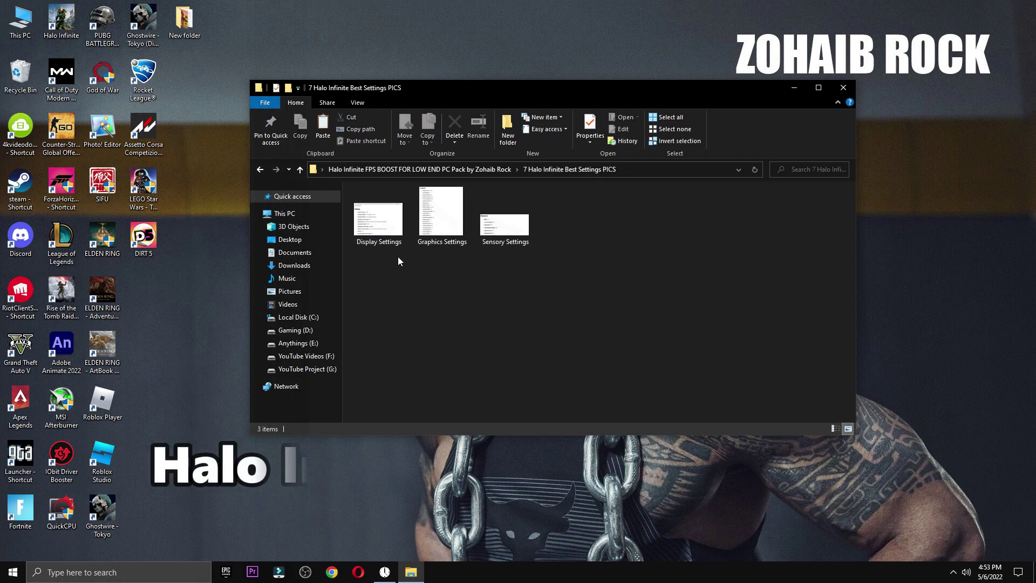
pyautogui.doubleClick(377, 234)
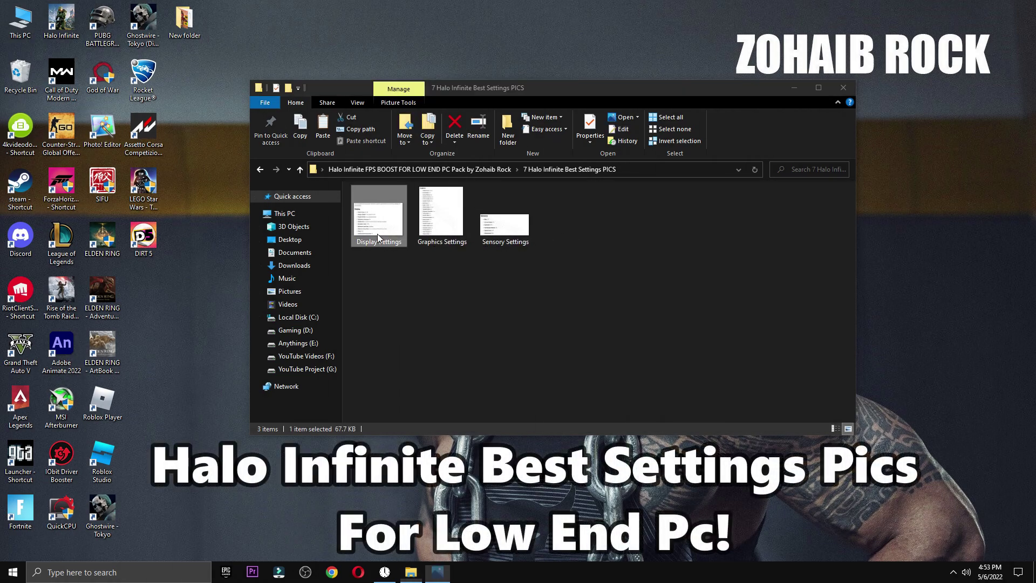
pyautogui.press('Right')
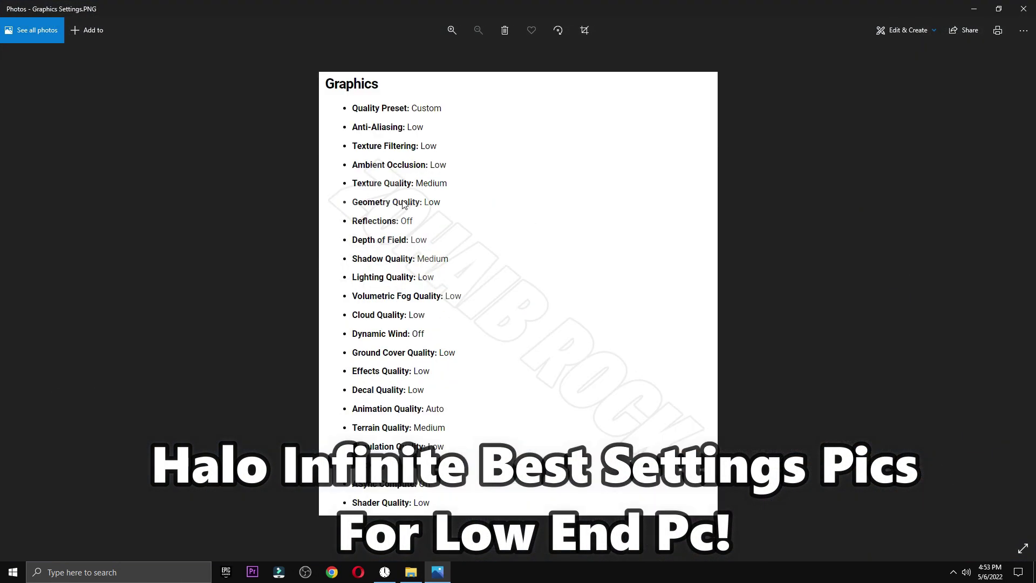
pyautogui.press('Right')
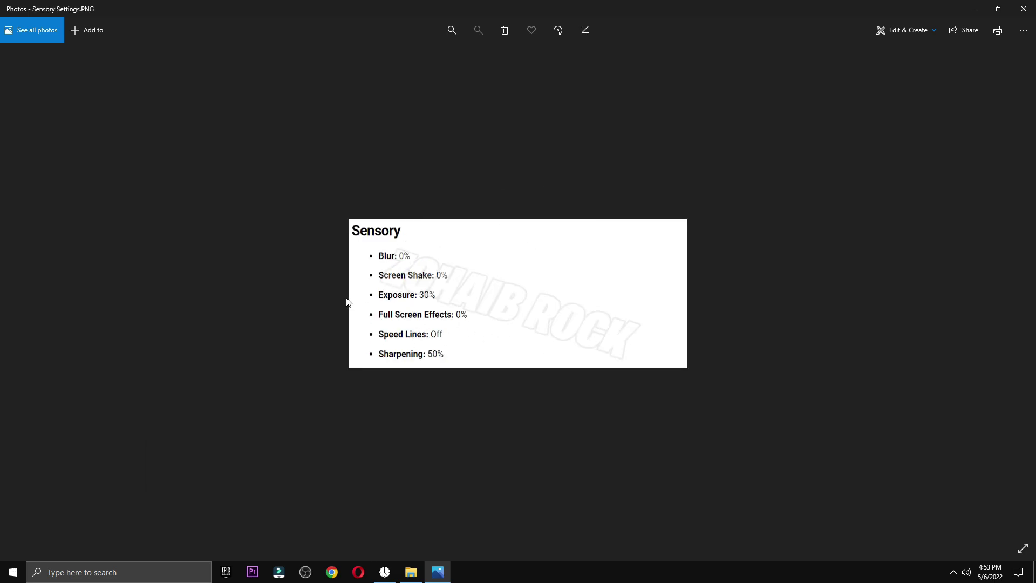
pyautogui.press('Left')
pyautogui.press('Left')
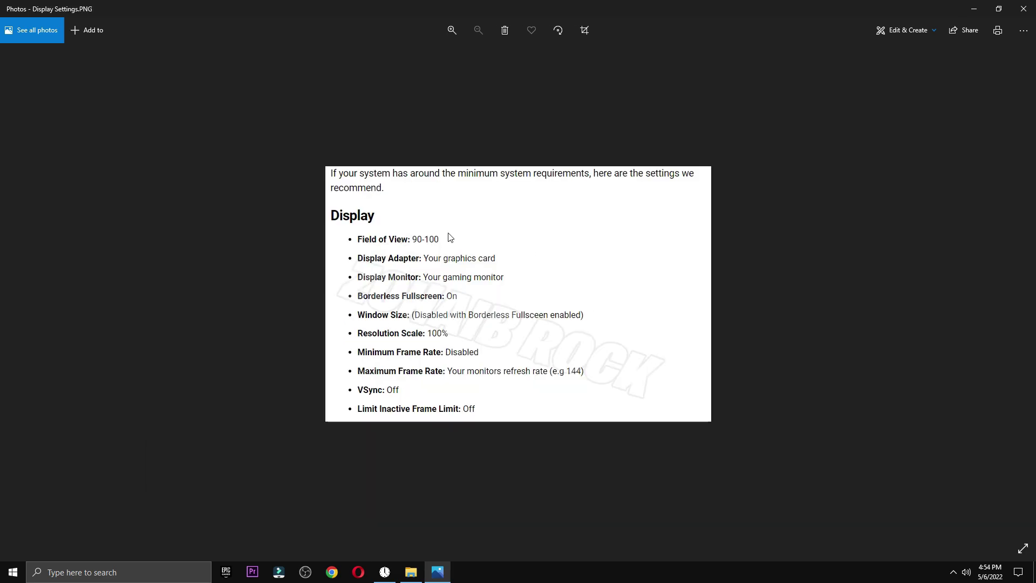
pyautogui.click(1024, 8)
# Close the folder window and move the Halo Infinite pack folder into the desktop icon grid below New folder.
pyautogui.click(843, 91)
pyautogui.moveTo(326, 196); pyautogui.dragTo(20, 74)
pyautogui.click(551, 327)
# Open the Graphics settings page from the Gaming section of Windows Settings and go to the graphics performance preference list.
pyautogui.click(14, 572)
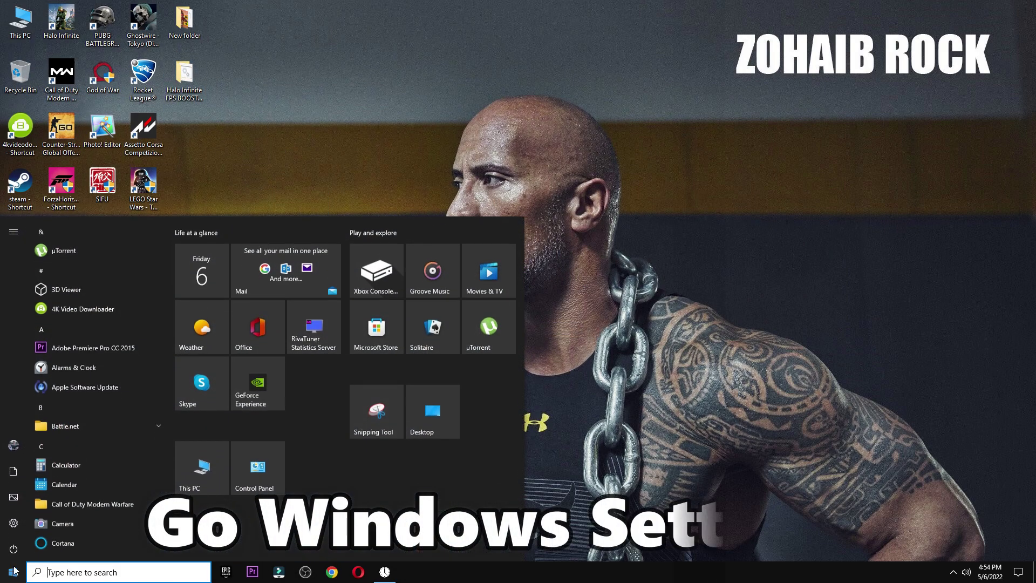
pyautogui.moveTo(11, 526)
pyautogui.click(59, 525)
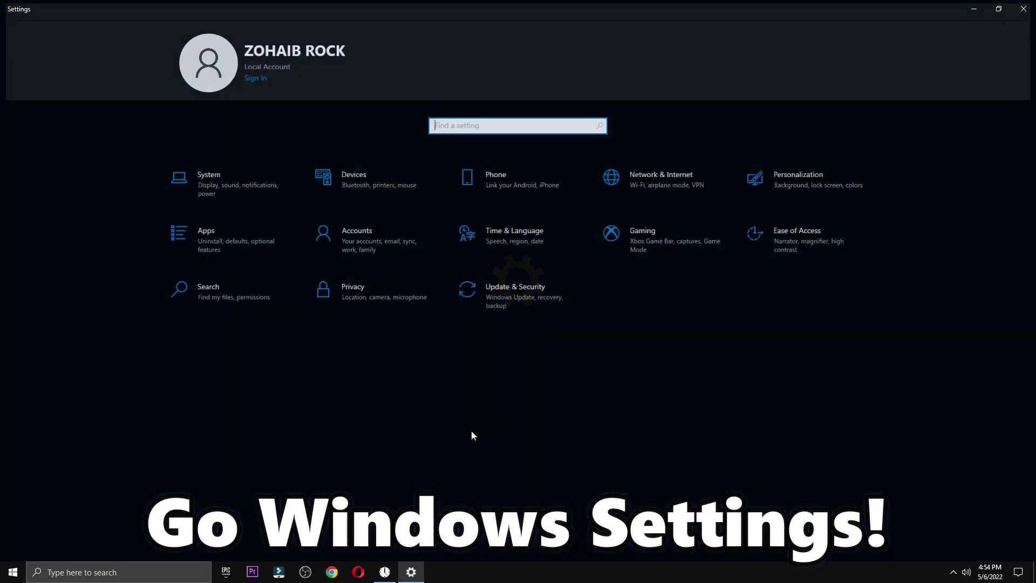
pyautogui.click(658, 227)
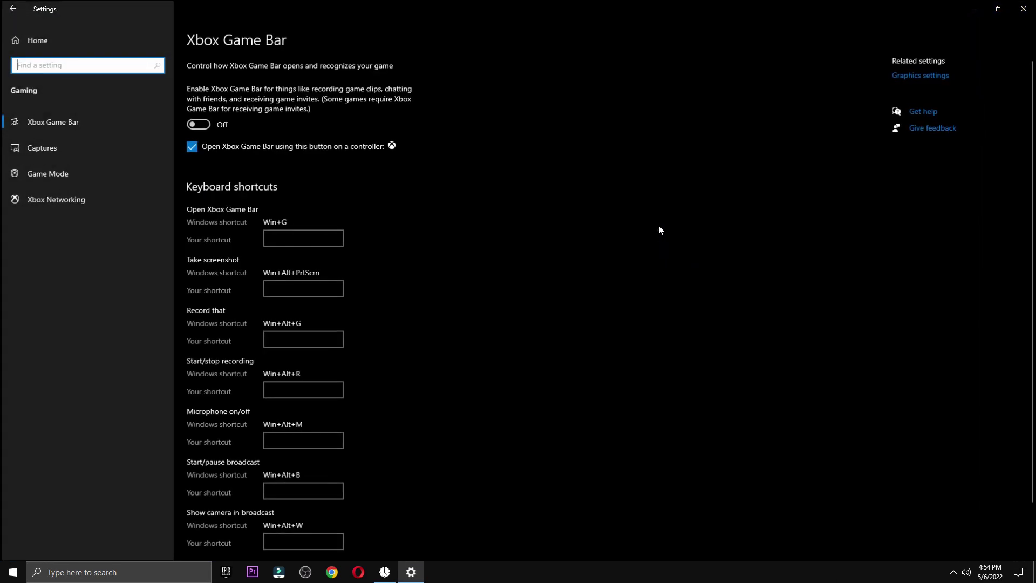
pyautogui.click(936, 76)
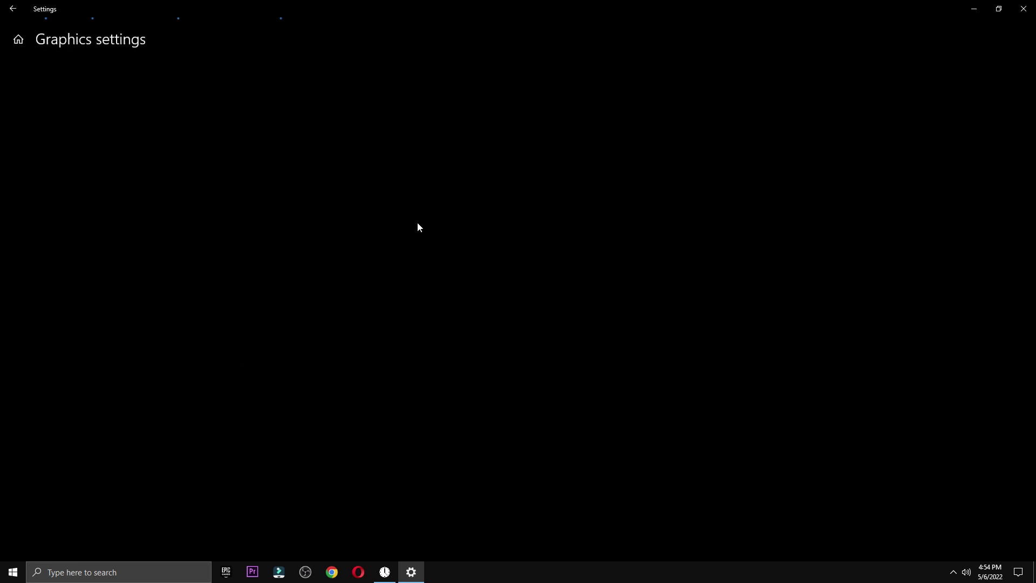
pyautogui.scroll(-3, 177, 386)
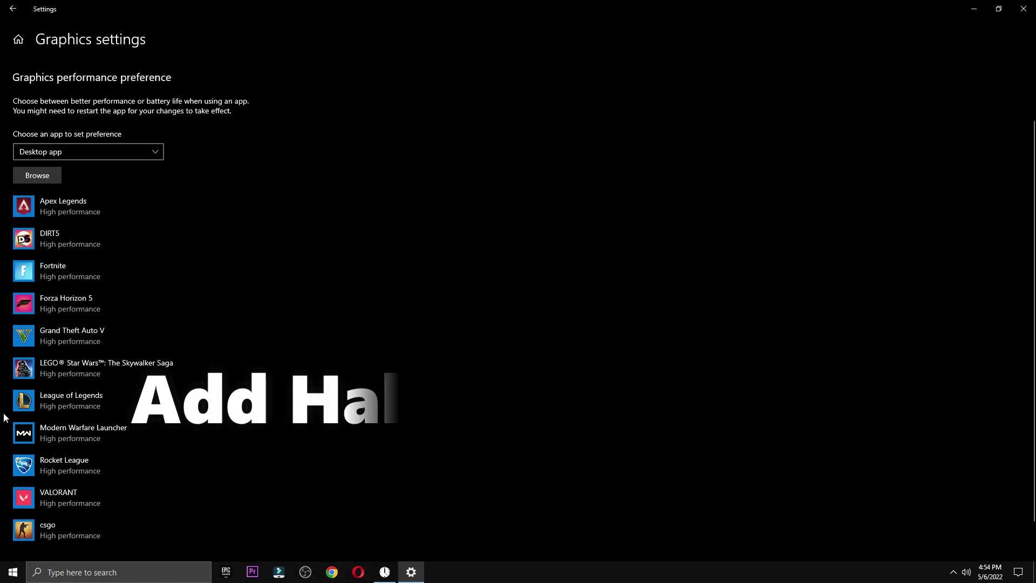
# Add the HaloInfinite application from D:\Steam\steamapps\common\Halo Infinite to the graphics performance preference list.
pyautogui.click(53, 178)
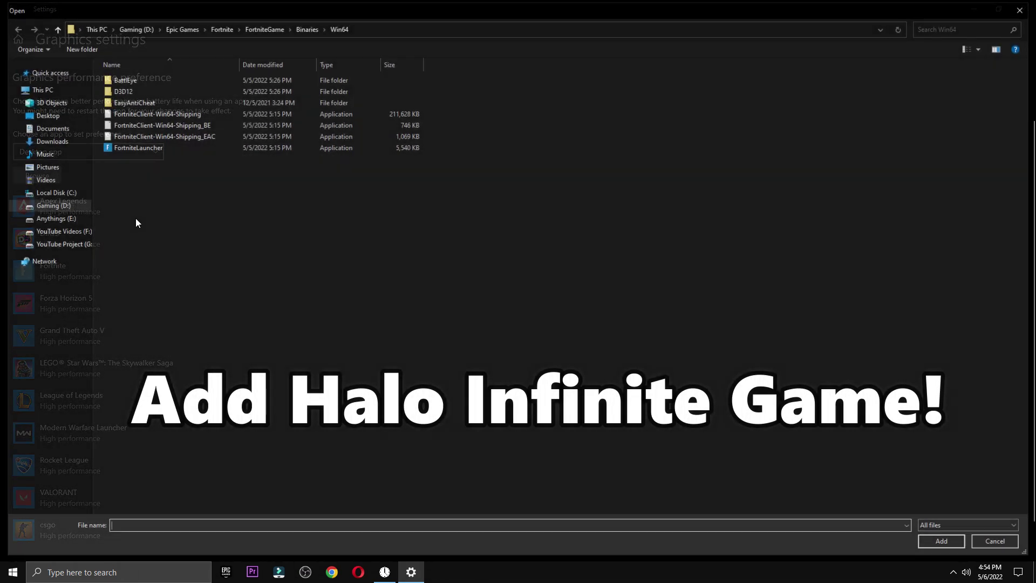
pyautogui.click(51, 205)
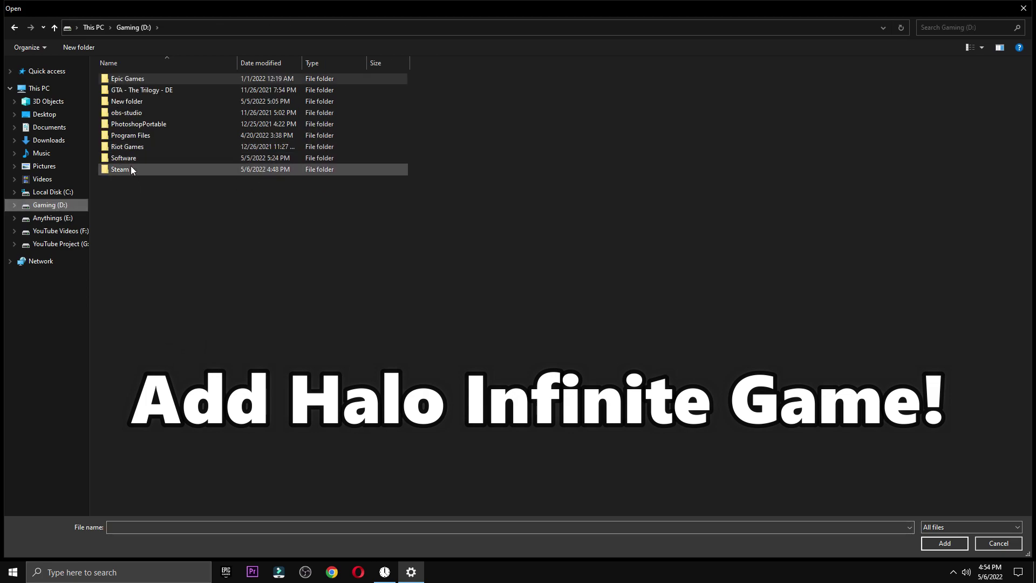
pyautogui.doubleClick(130, 165)
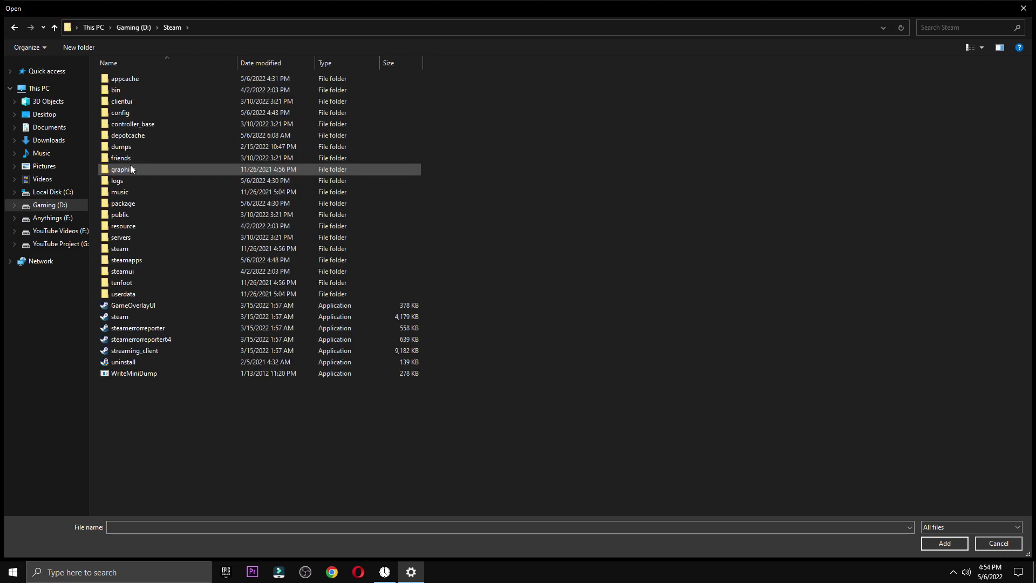
pyautogui.doubleClick(136, 260)
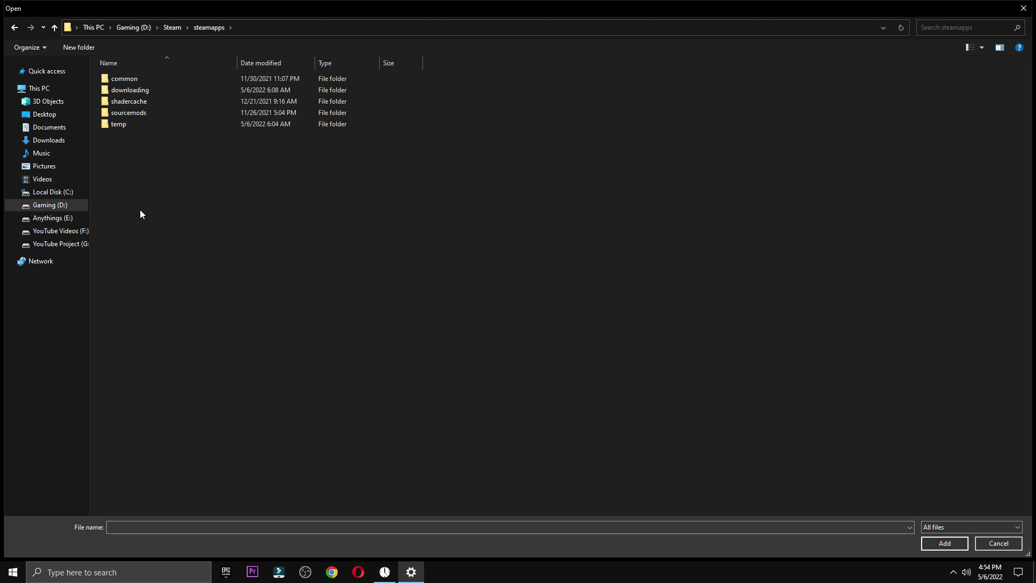
pyautogui.doubleClick(131, 78)
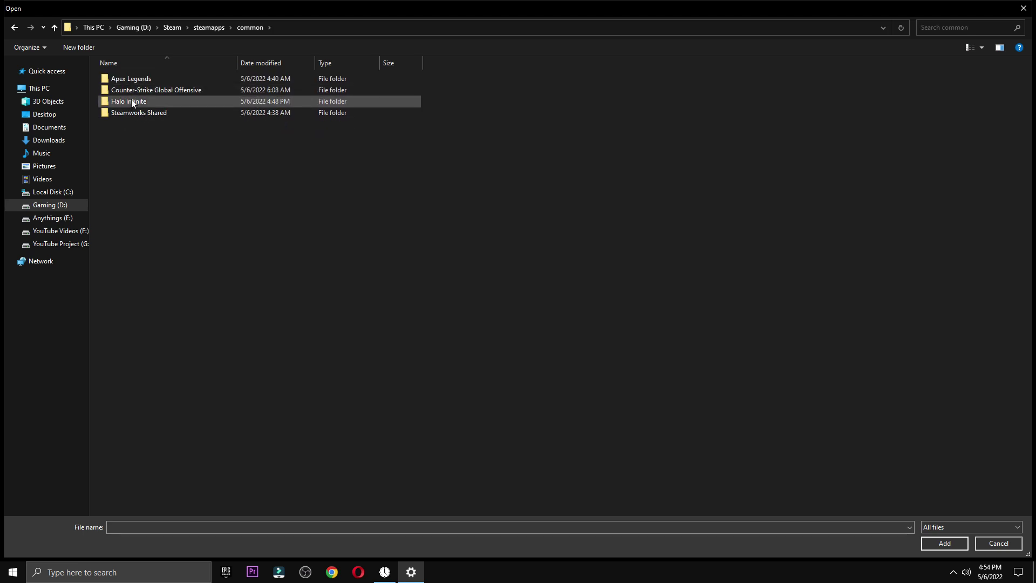
pyautogui.doubleClick(134, 102)
pyautogui.click(139, 227)
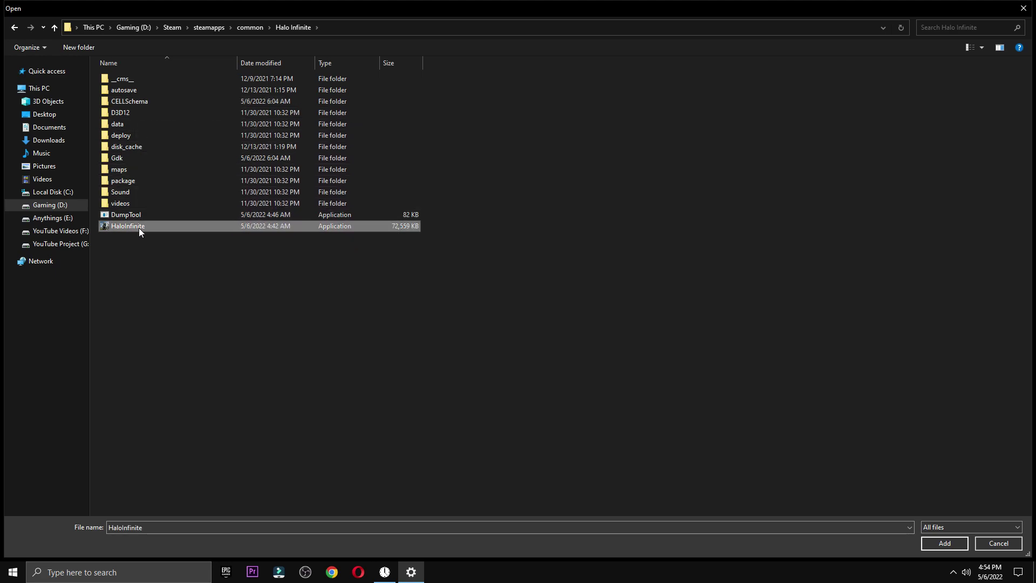
pyautogui.click(939, 543)
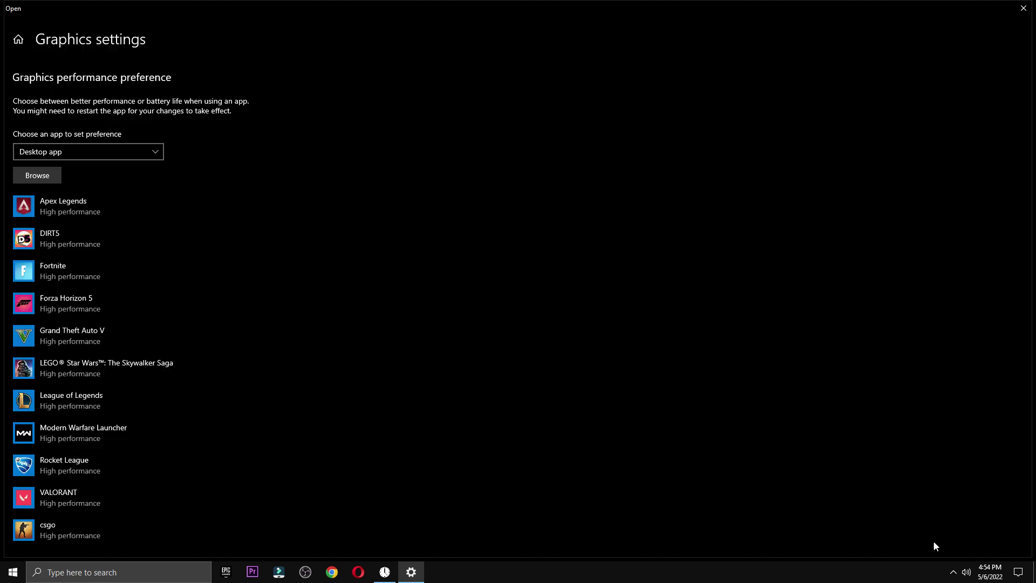
# Set Halo Infinite's graphics preference to High performance and save it.
pyautogui.click(189, 411)
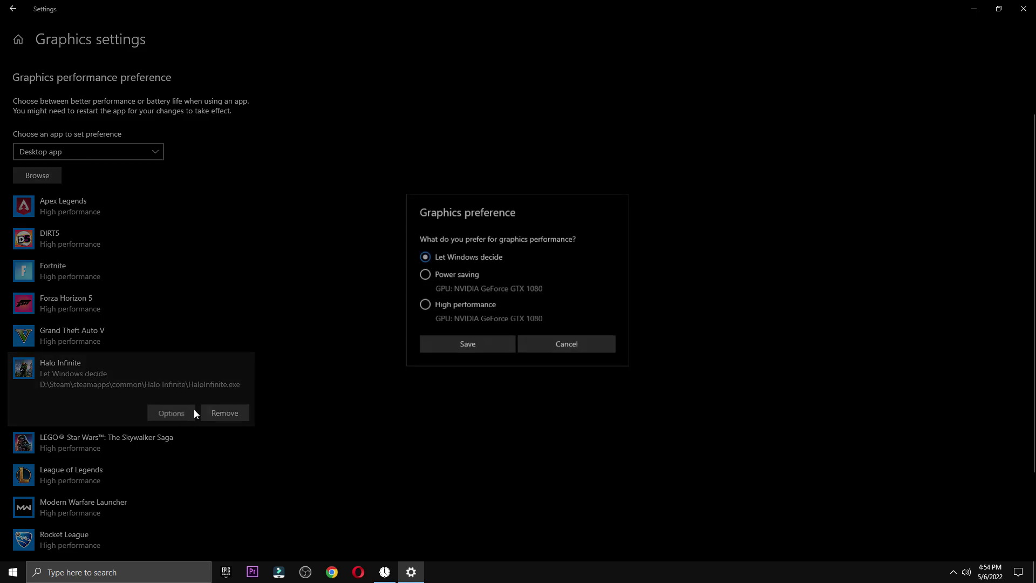
pyautogui.click(467, 320)
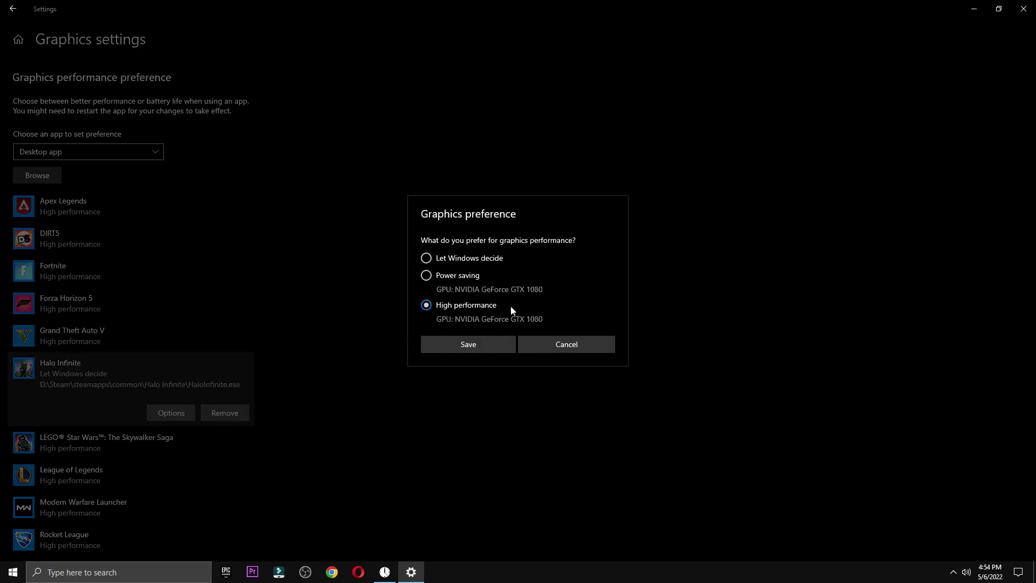
pyautogui.click(477, 343)
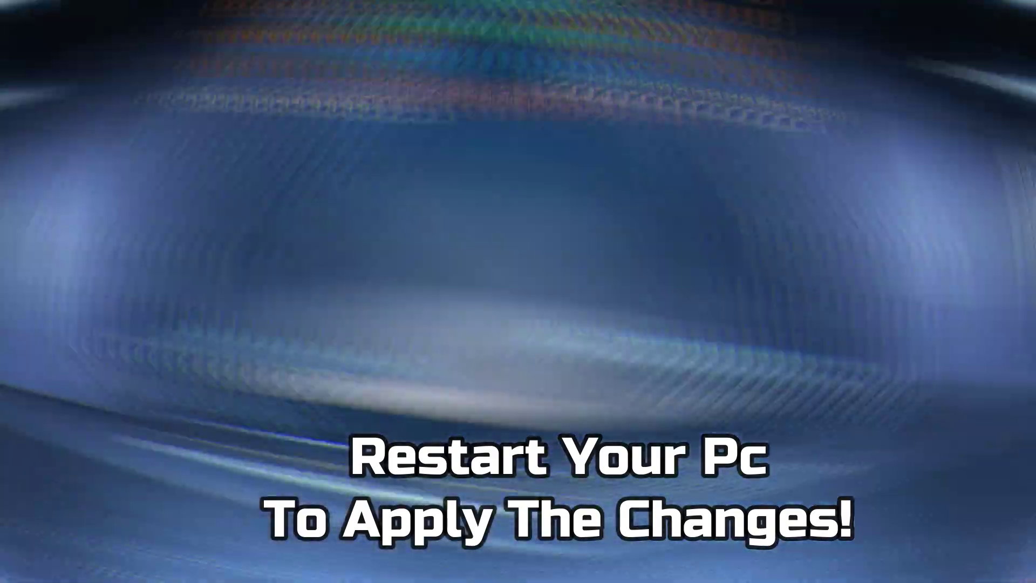